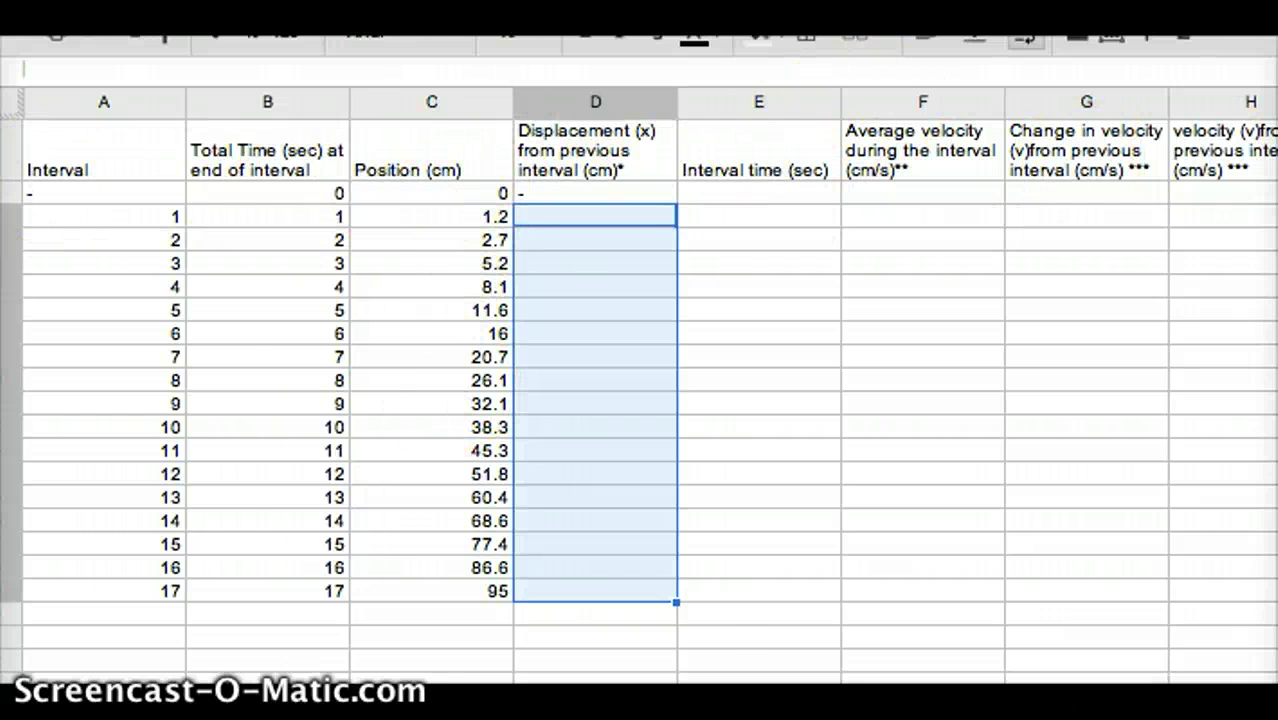
key("ctrl+Tab")
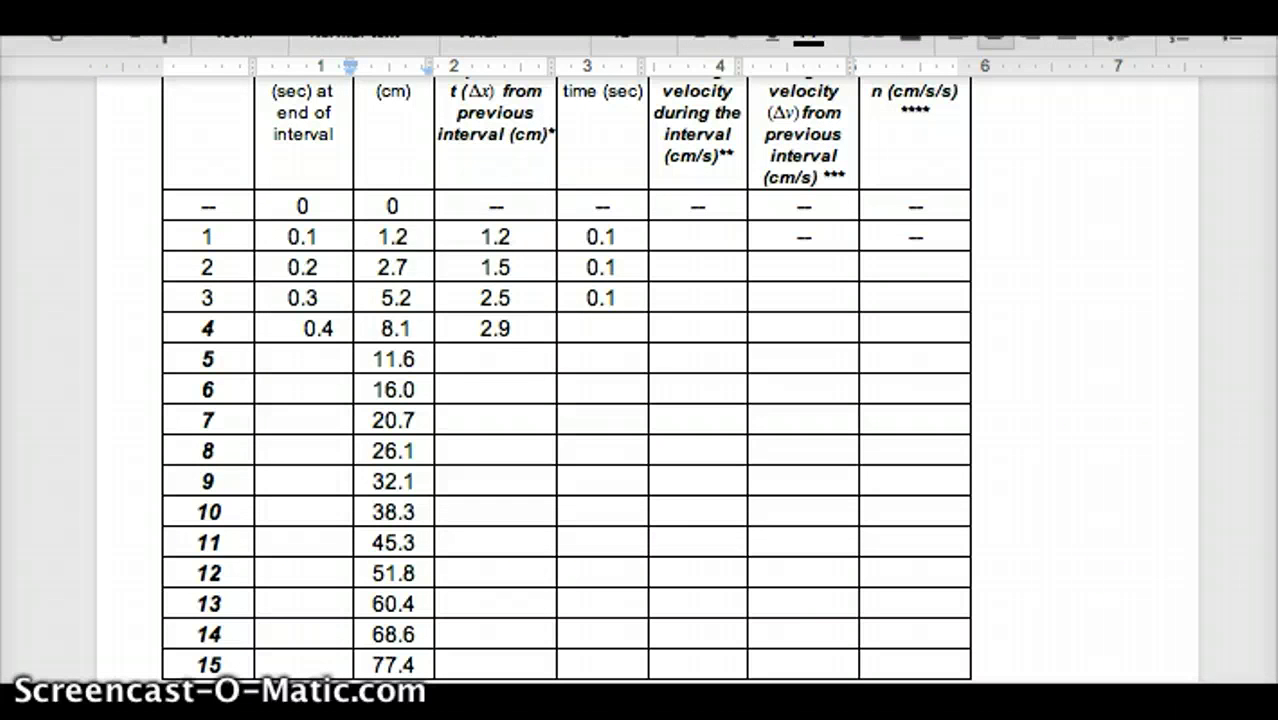
left_click(397, 500)
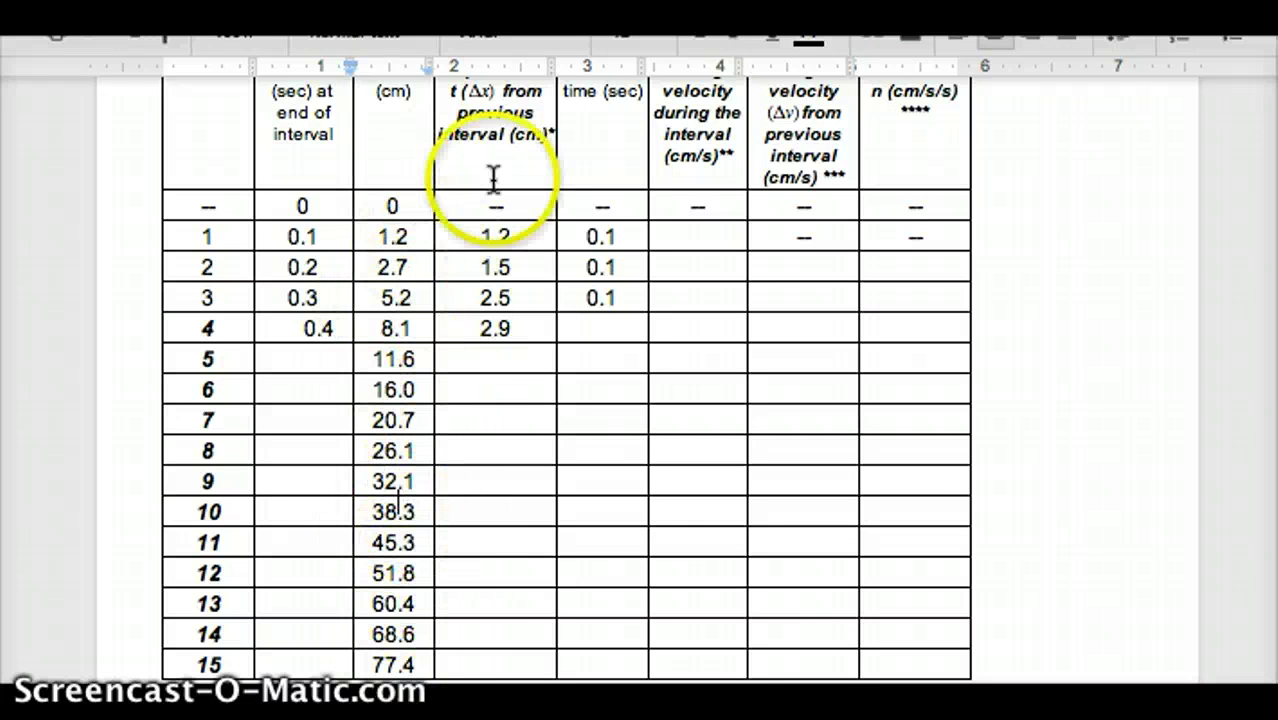
key("ctrl+shift+Tab")
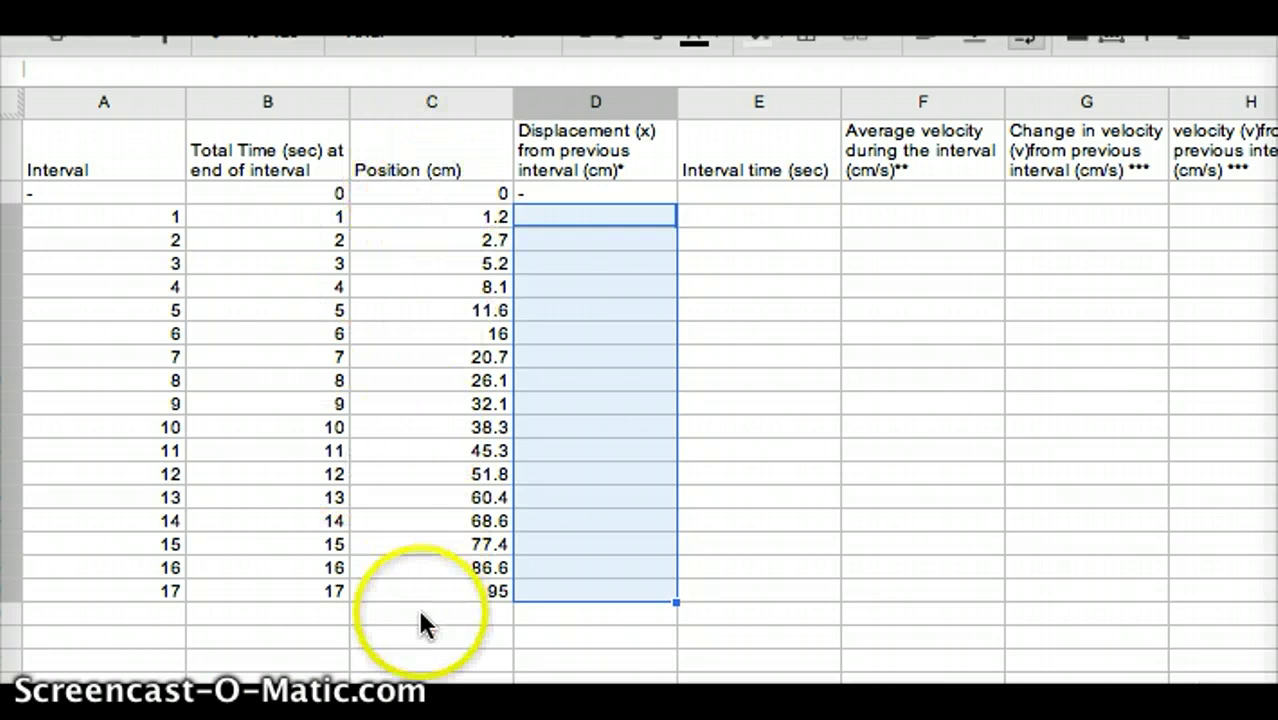
Step: Clear the old interval numbers, enter 2 below 1, and fill the series down to 17 in row 19
left_click_drag(160, 243, 178, 593)
key("Delete")
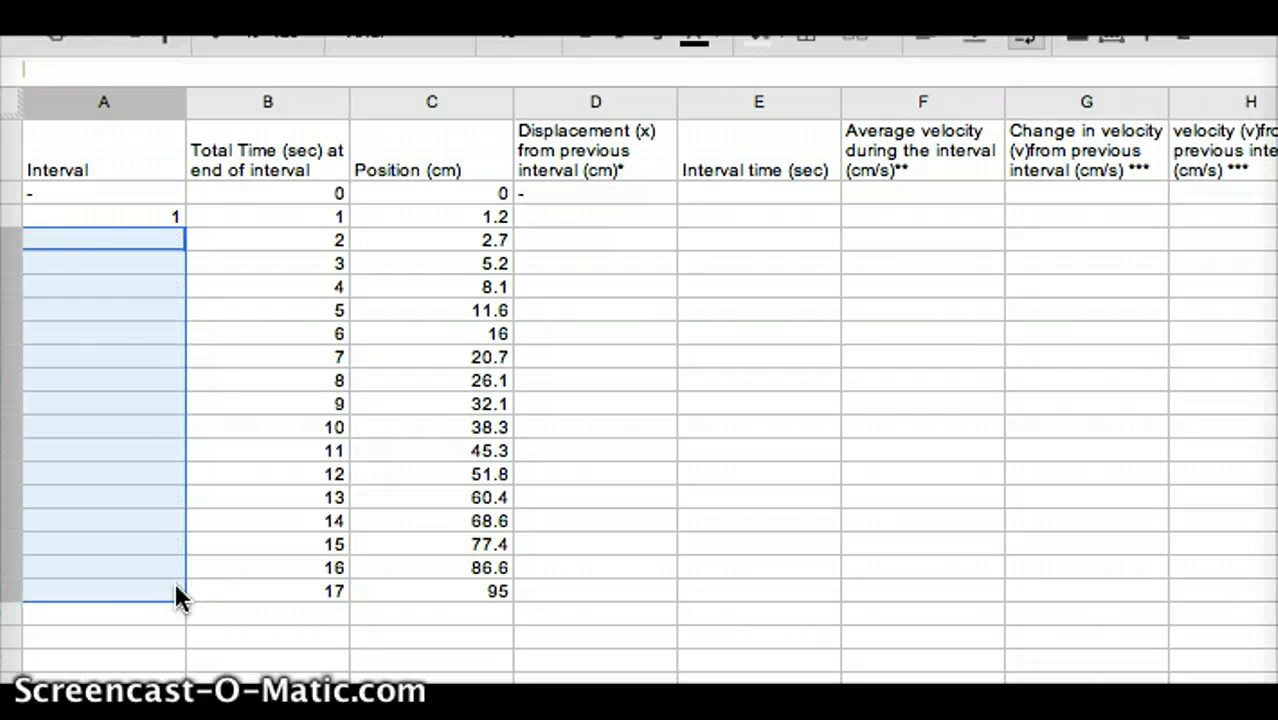
left_click(163, 242)
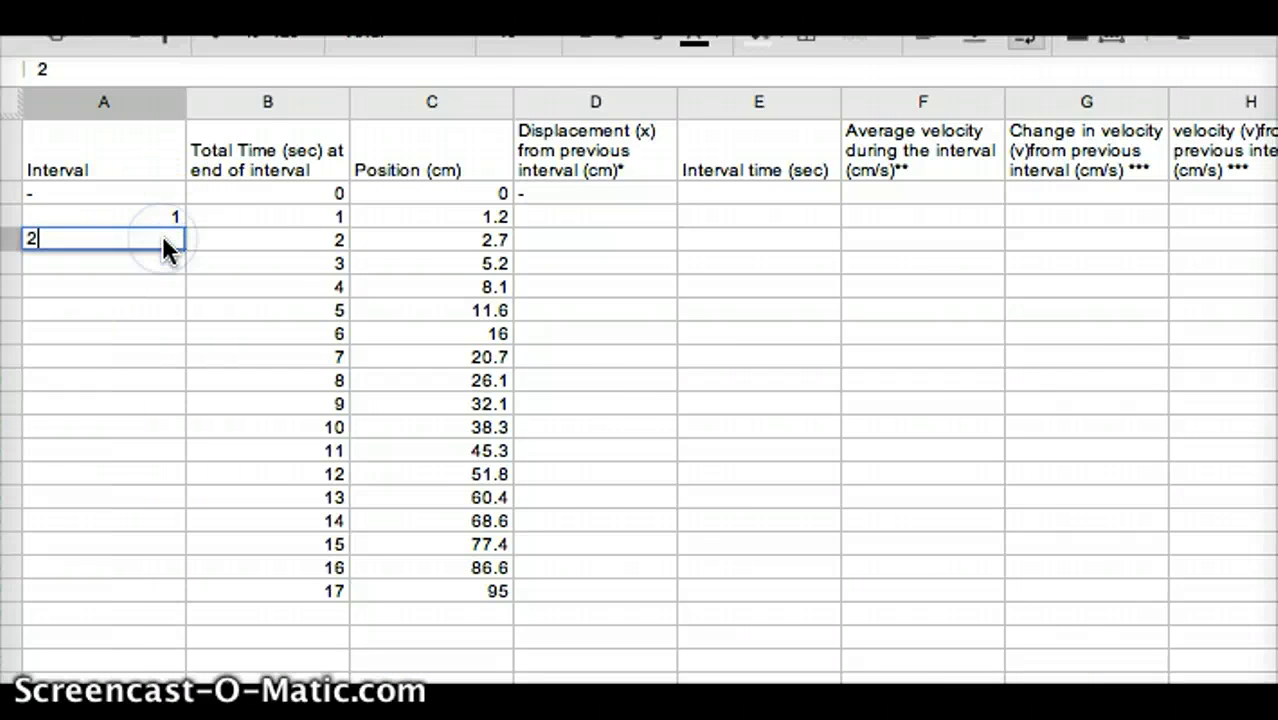
key("Return")
left_click(157, 216)
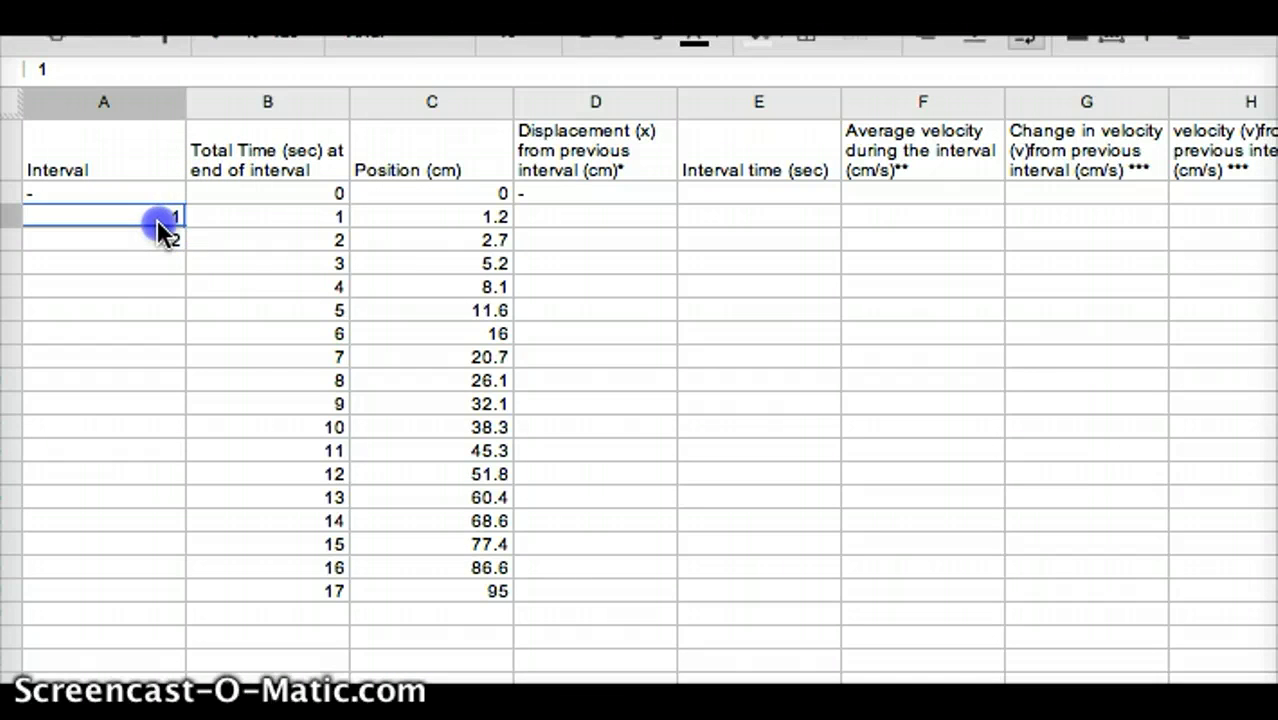
left_click_drag(157, 219, 183, 588)
left_click(185, 260)
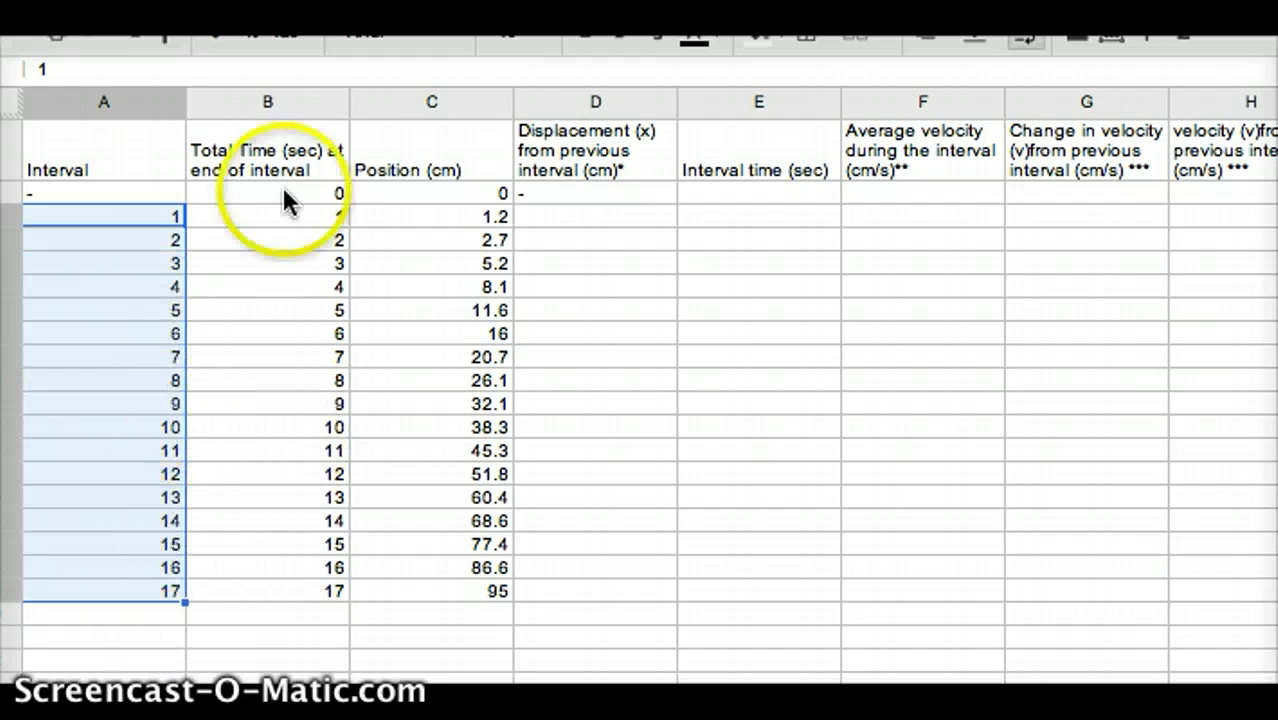
Step: Replace the cumulative Total Time values with 0.1, filled from B3 down to B19
left_click_drag(334, 220, 329, 593)
key("Delete")
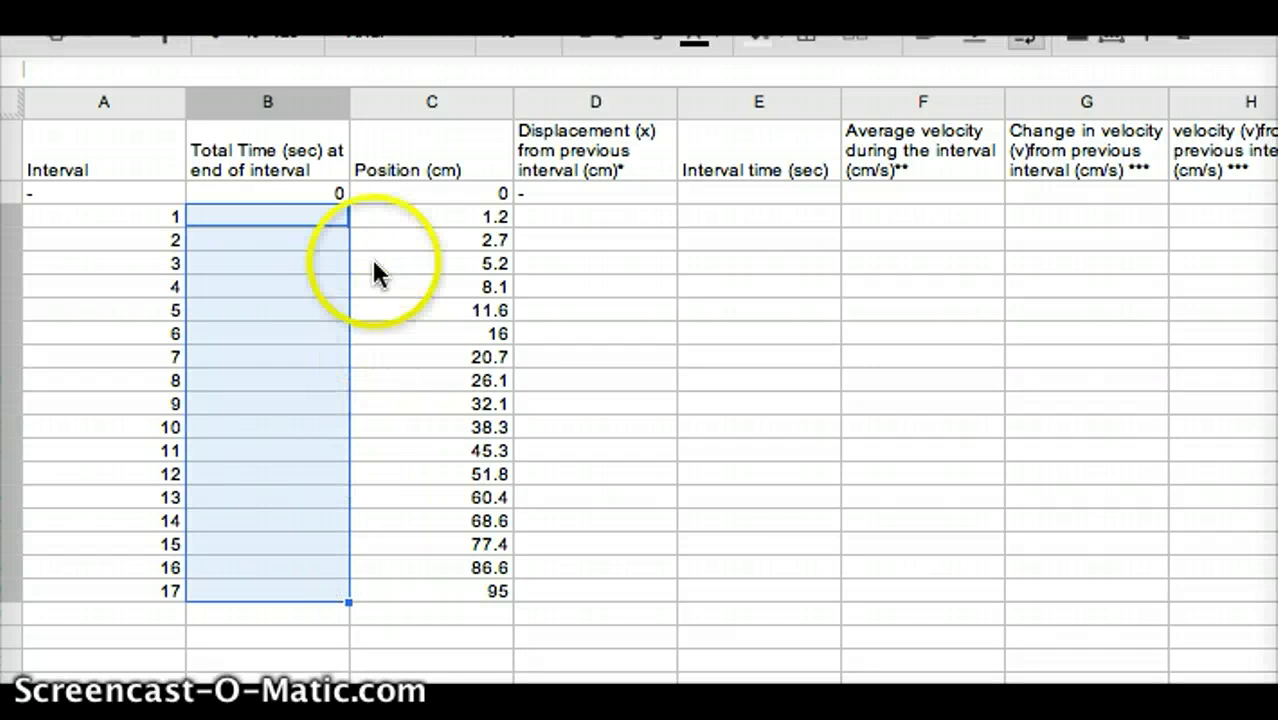
type("0.")
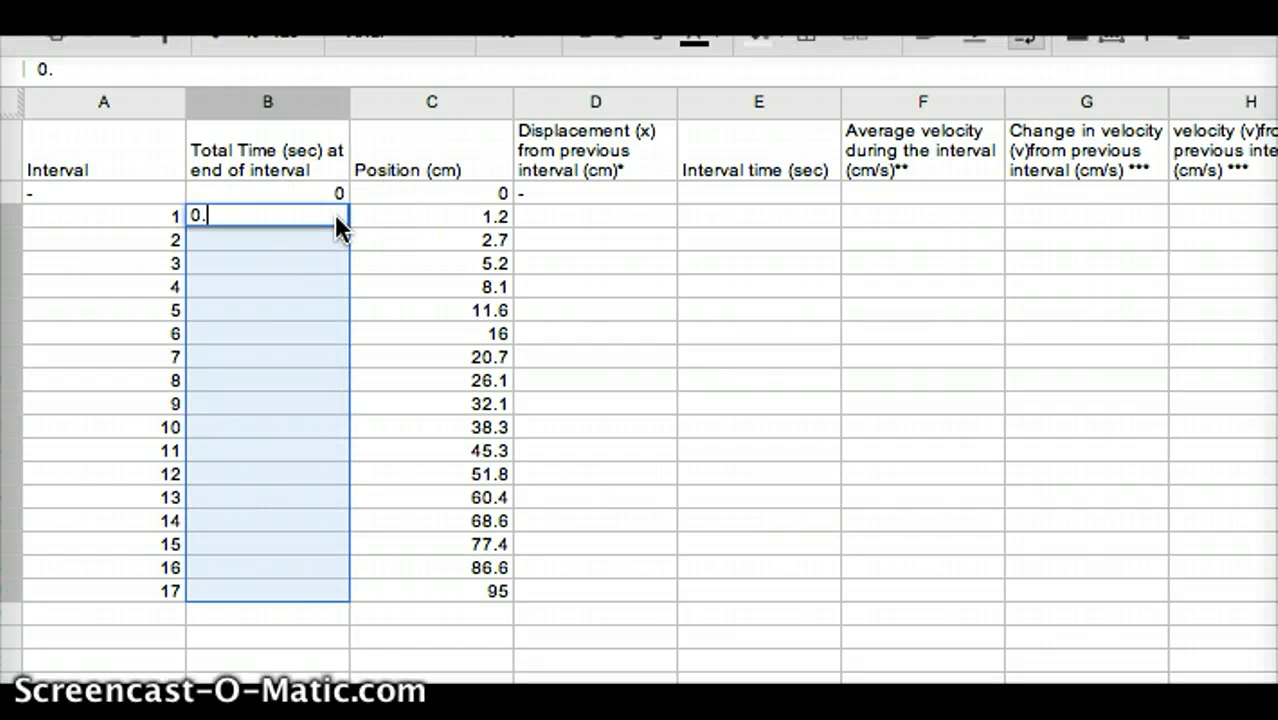
type("1")
key("Return")
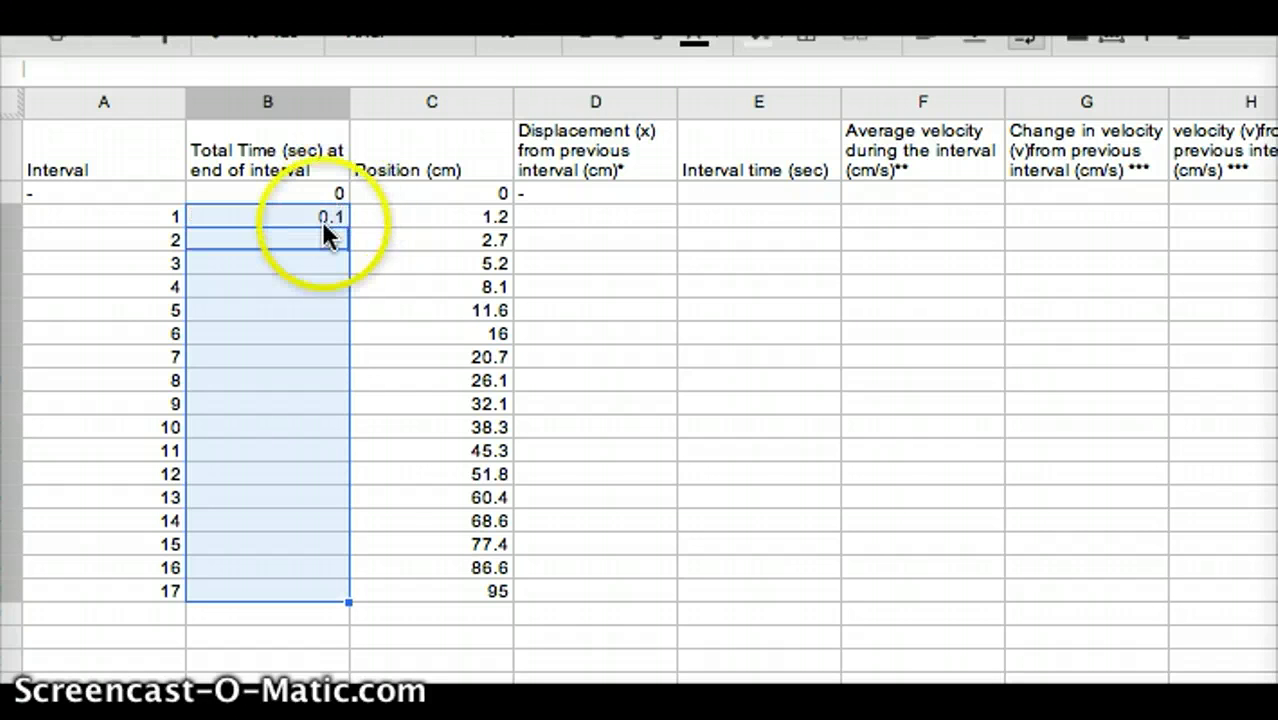
left_click(385, 243)
left_click(331, 217)
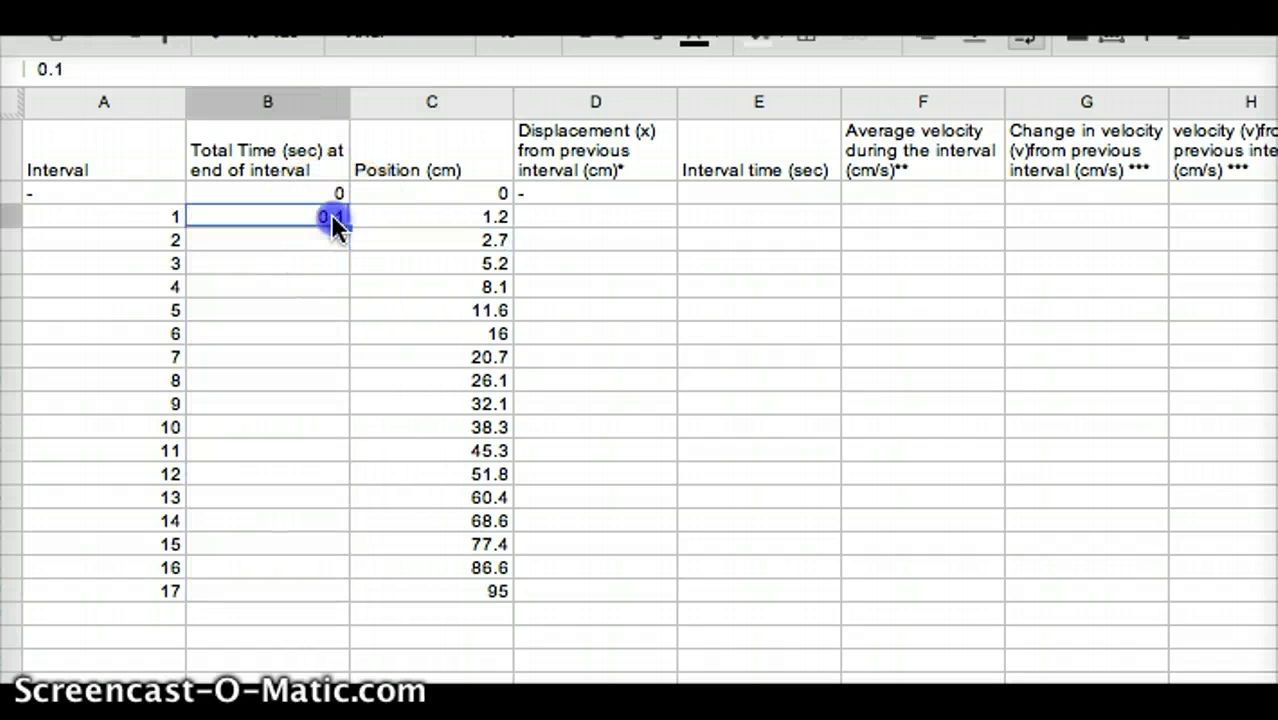
left_click_drag(348, 229, 332, 588)
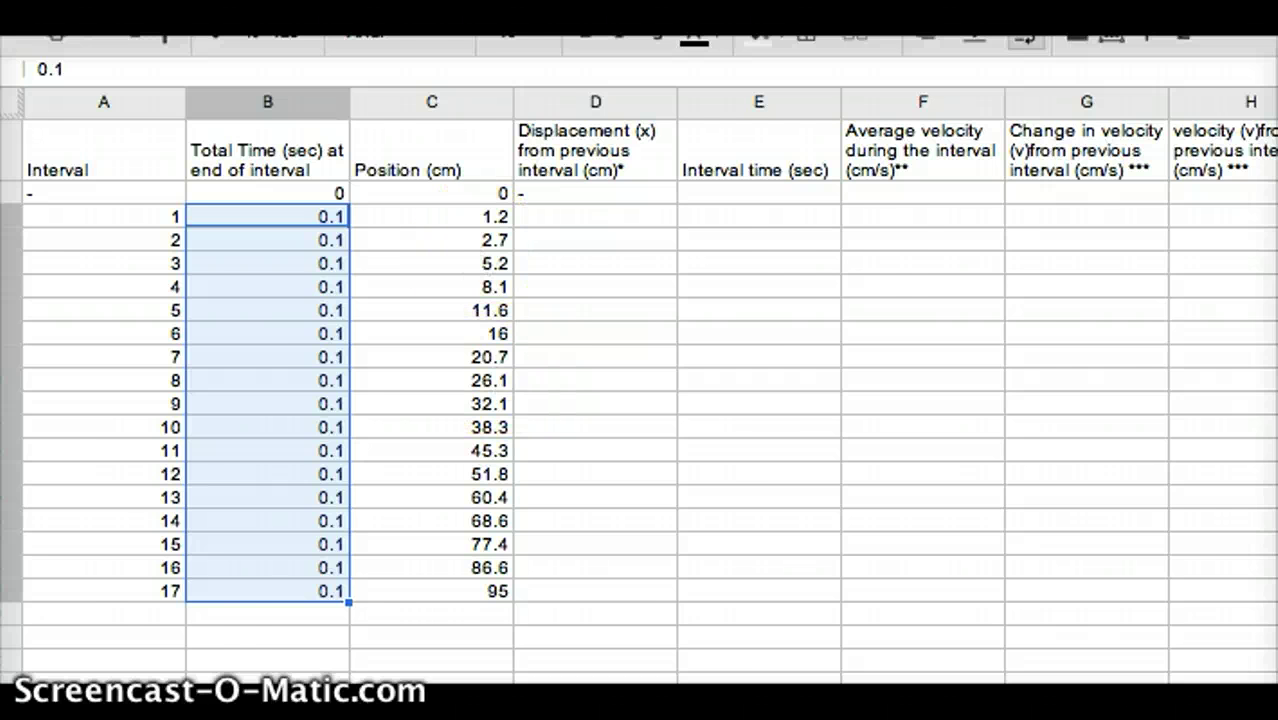
key("ctrl+Tab")
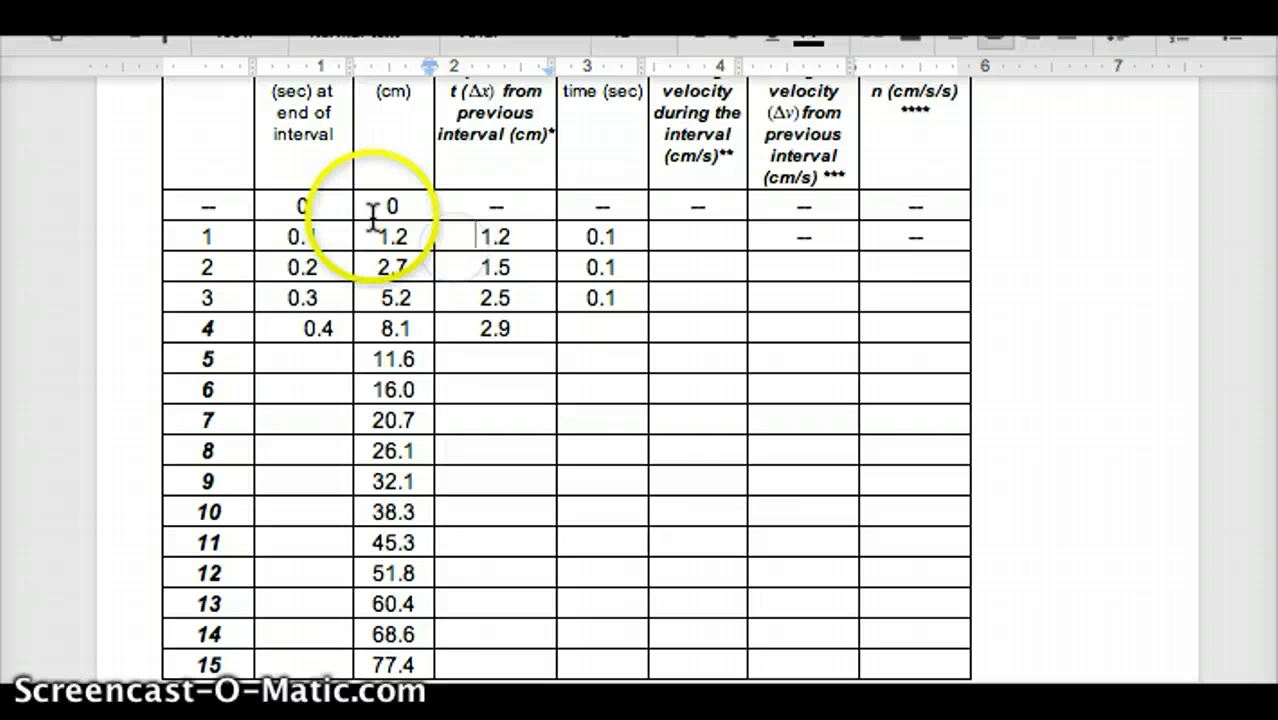
left_click_drag(362, 208, 423, 660)
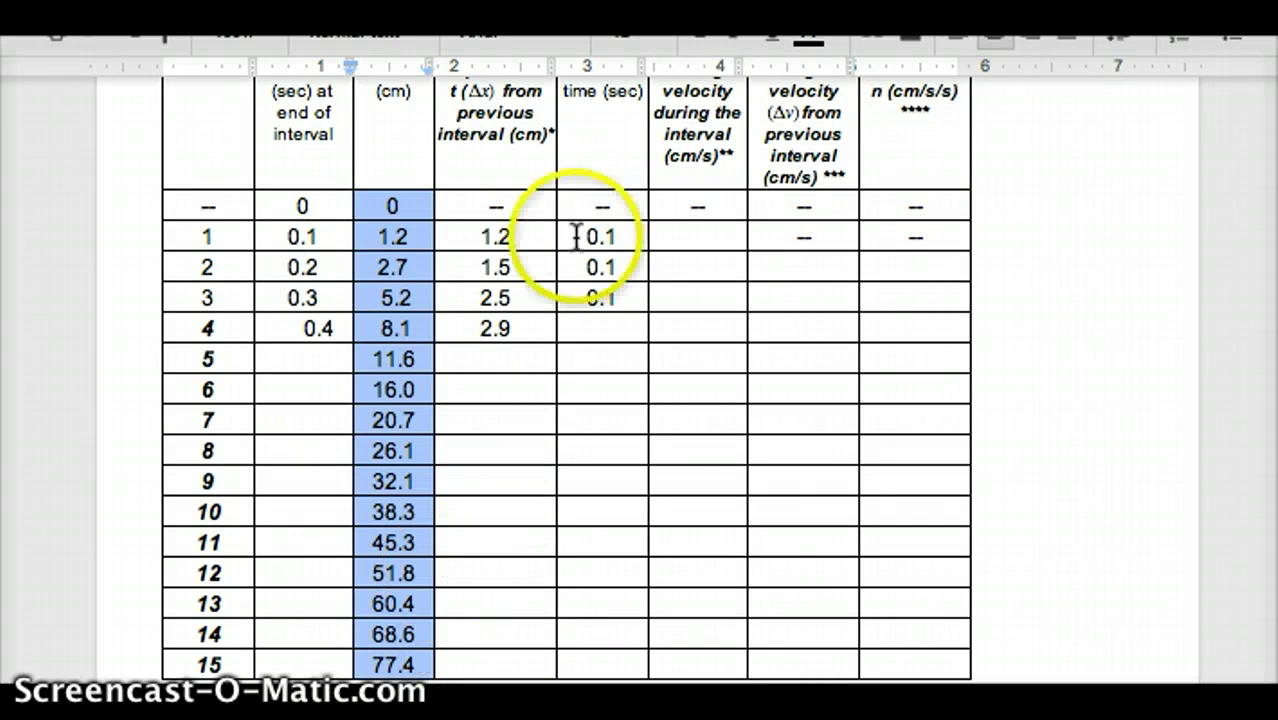
key("ctrl+Tab")
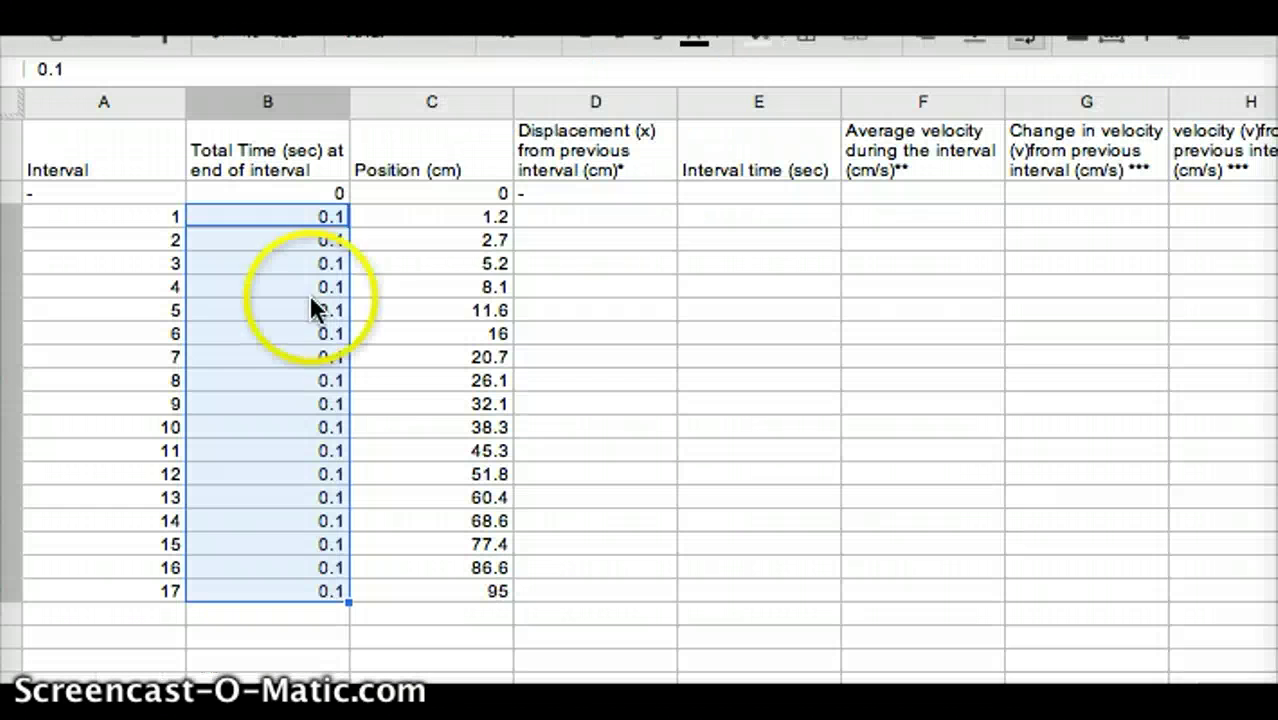
Step: Enter =C3-C2 in D3 so the first displacement reads 1.2 cm
left_click(462, 240)
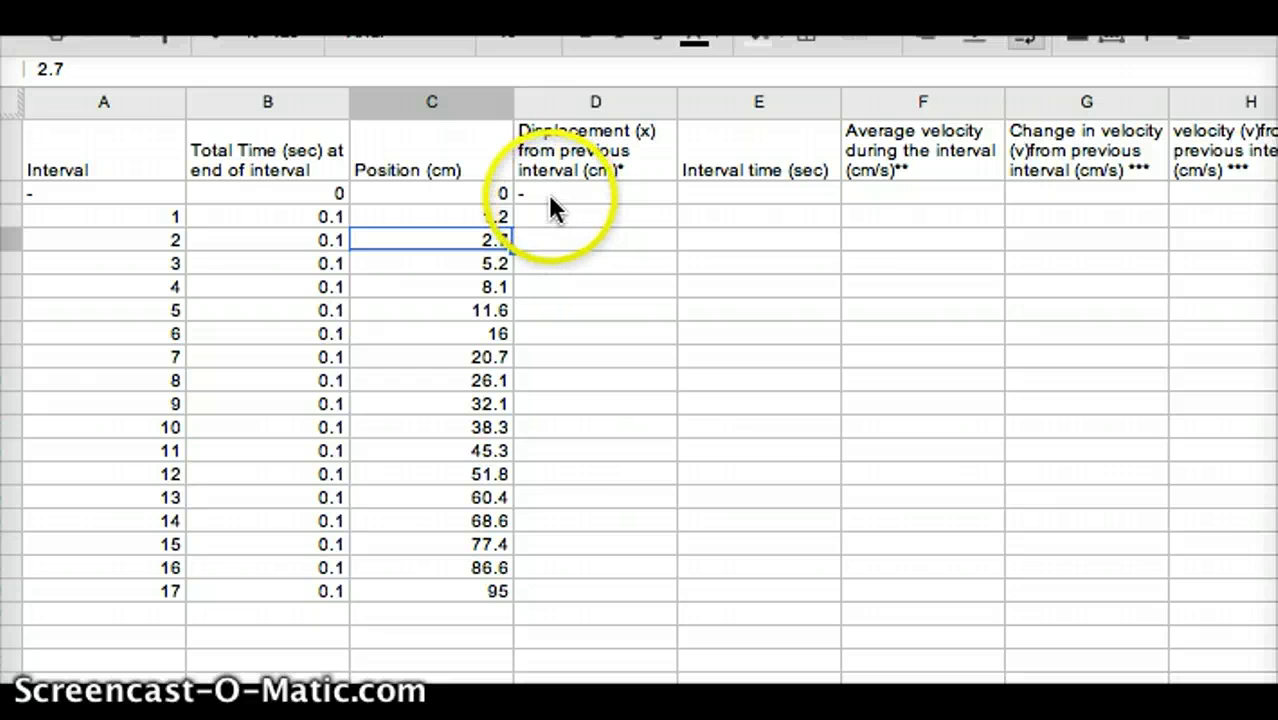
left_click(476, 216)
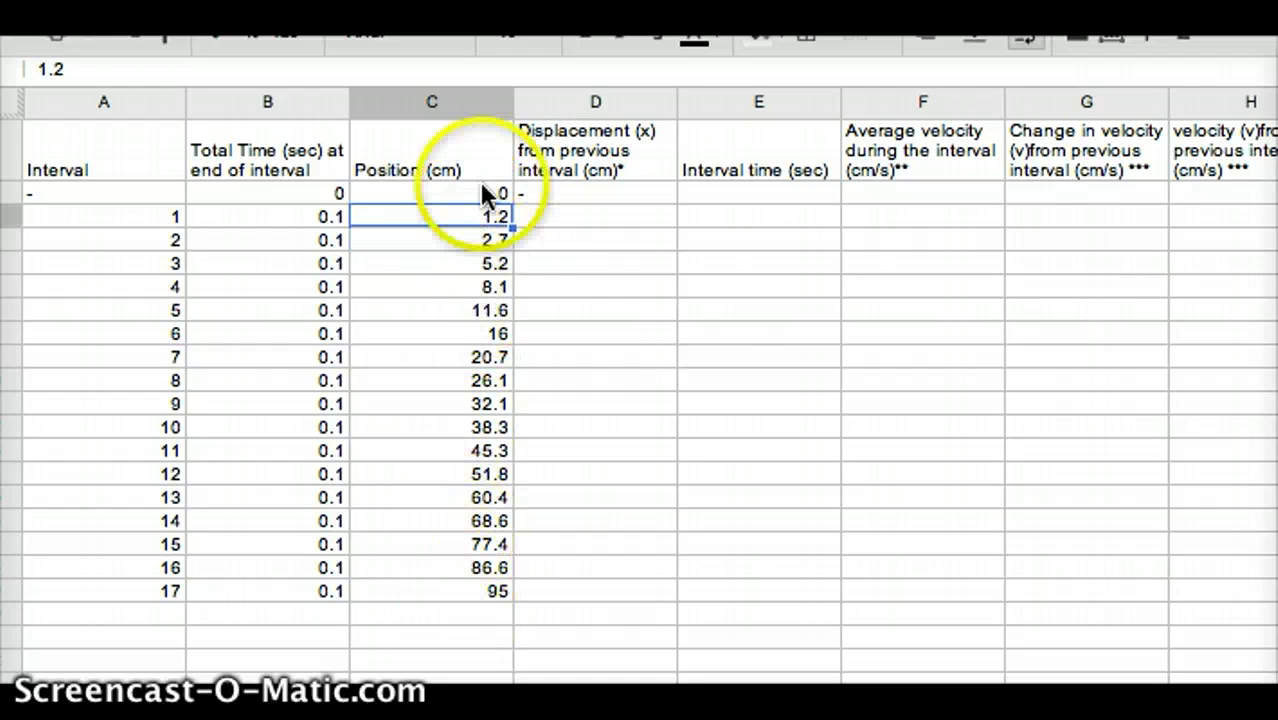
left_click(532, 222)
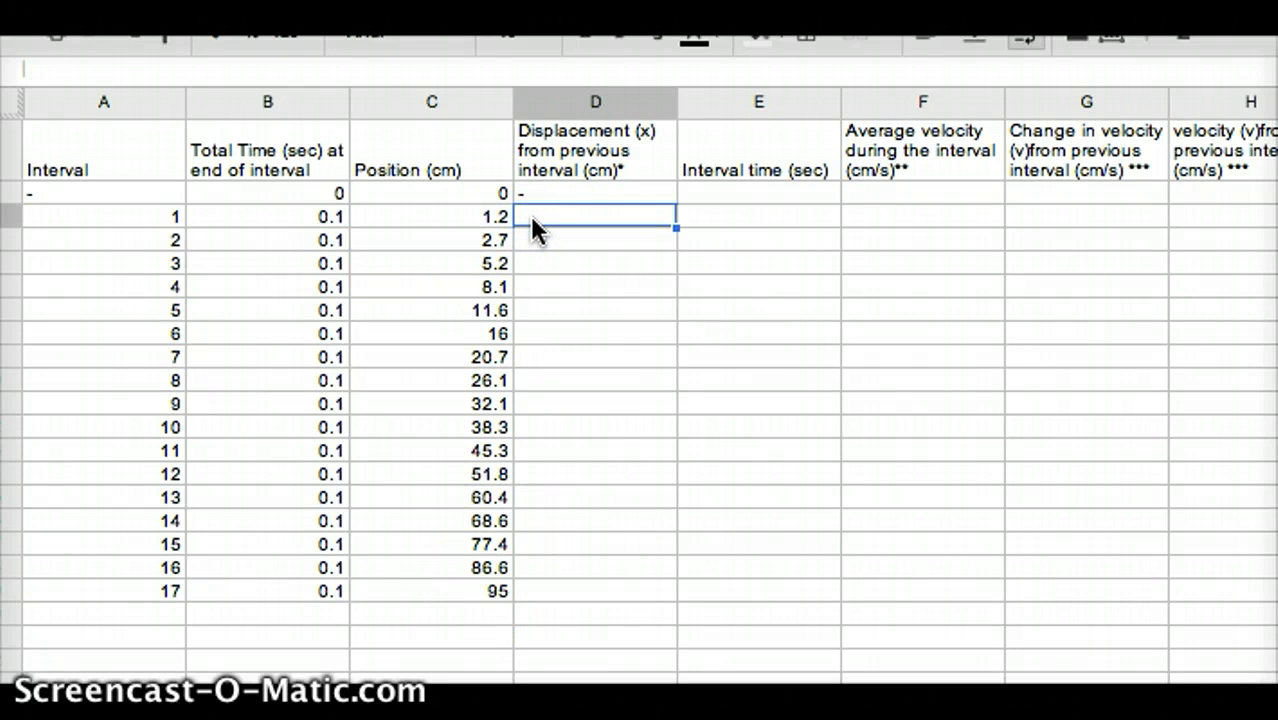
type("=")
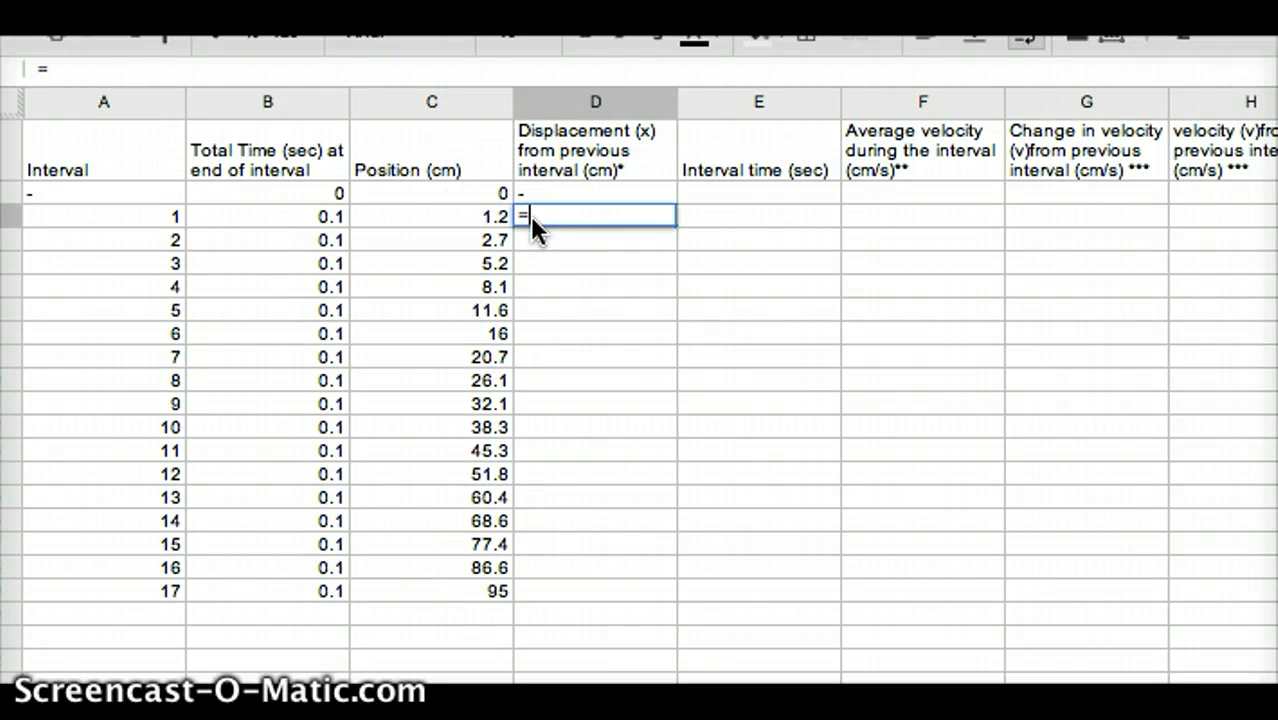
left_click(467, 218)
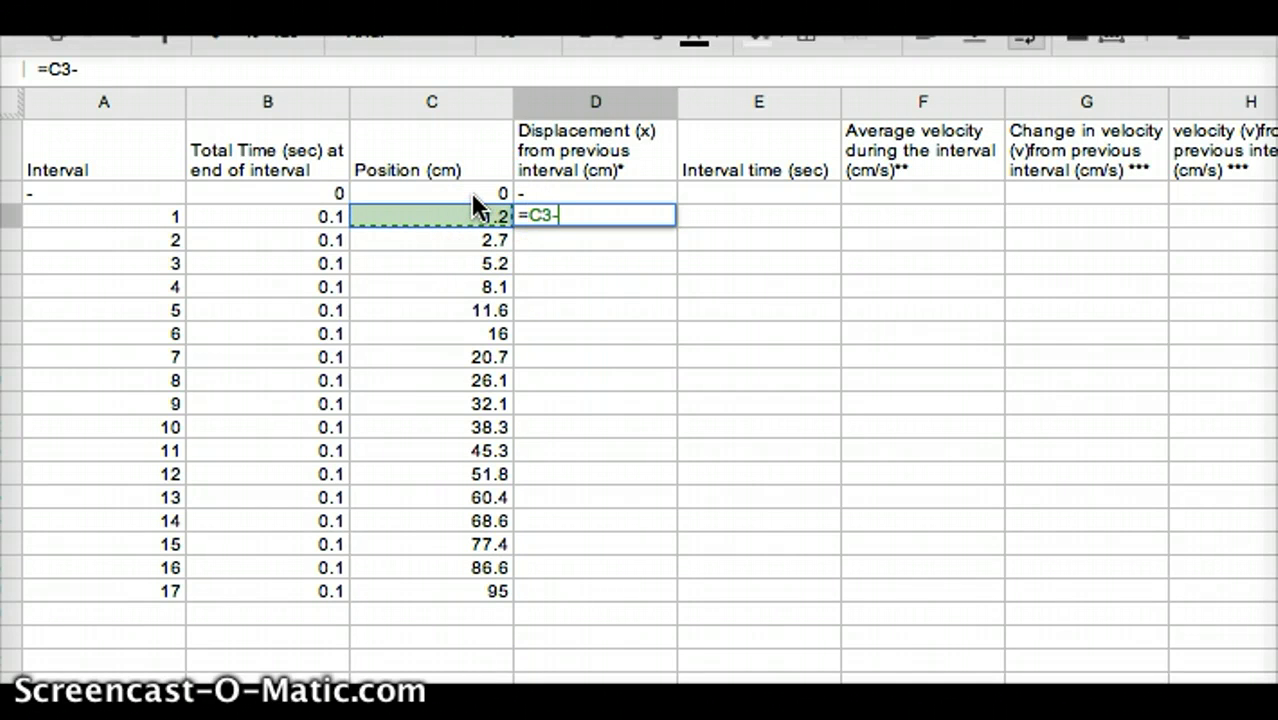
left_click(500, 193)
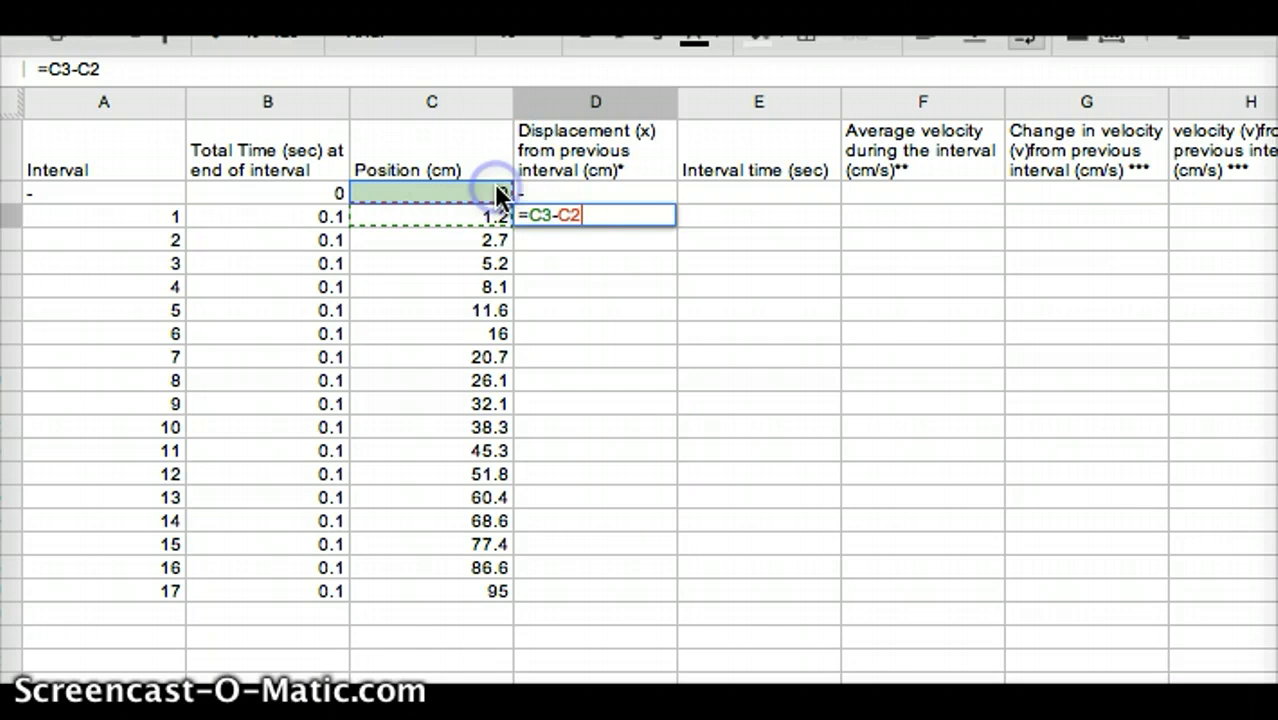
key("Return")
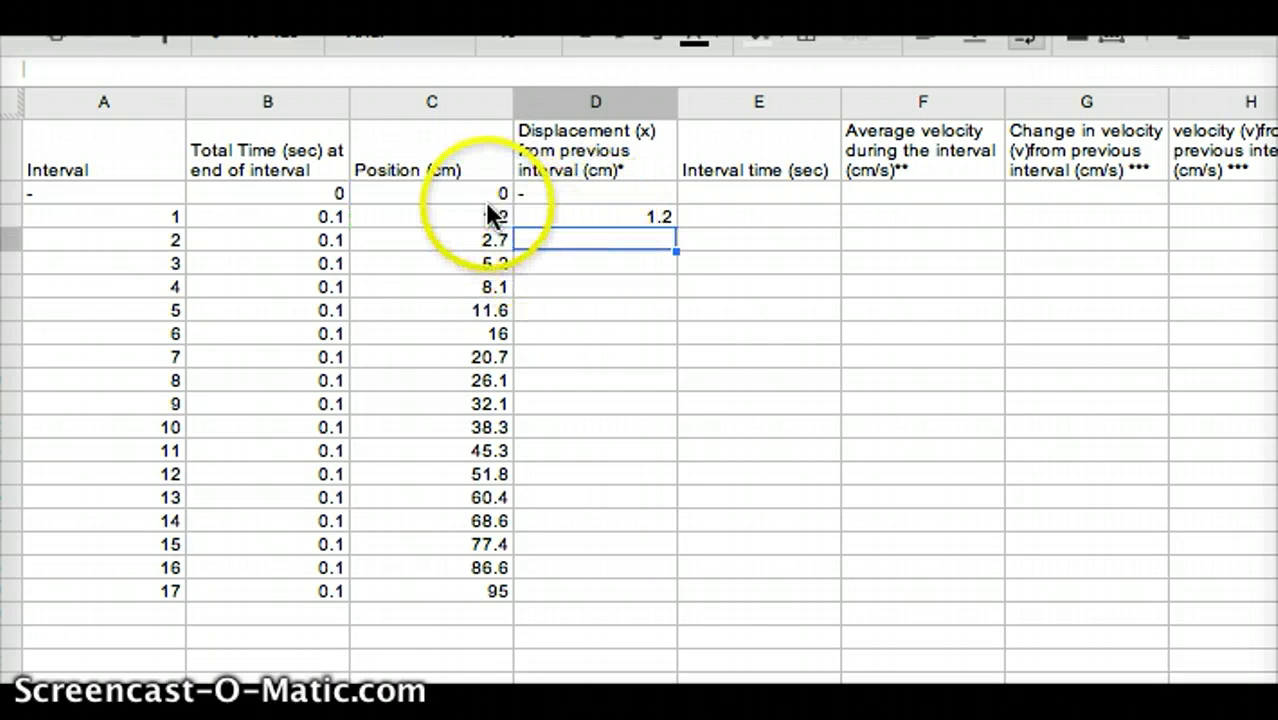
left_click(650, 215)
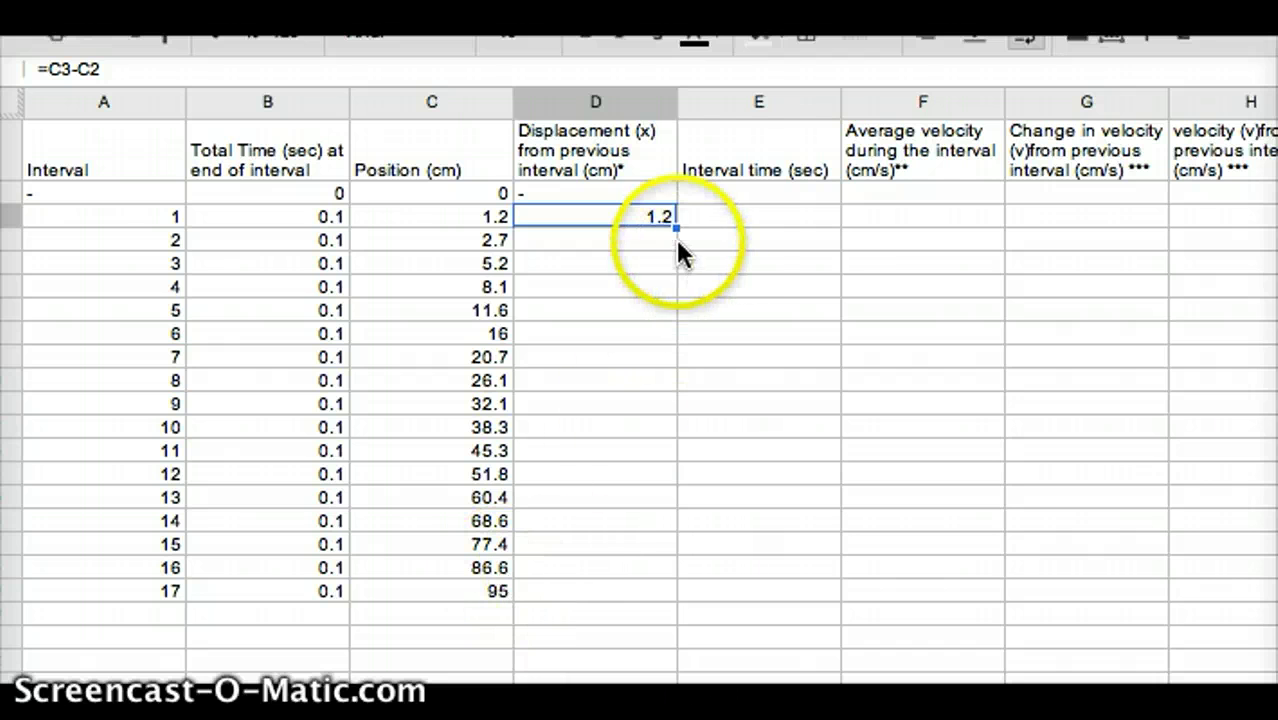
Step: Fill the displacement formula down to D19 and format it to two decimals (1.20–8.40)
left_click_drag(674, 228, 661, 598)
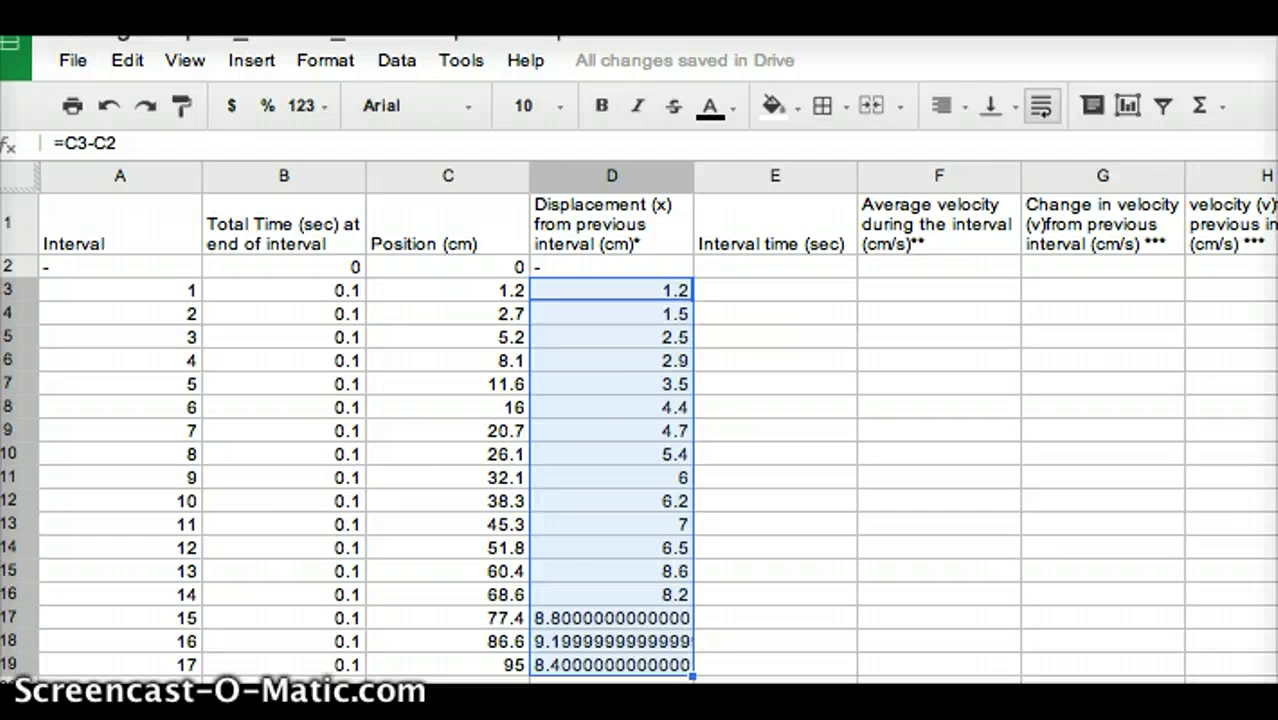
left_click(318, 64)
mouse_move(479, 110)
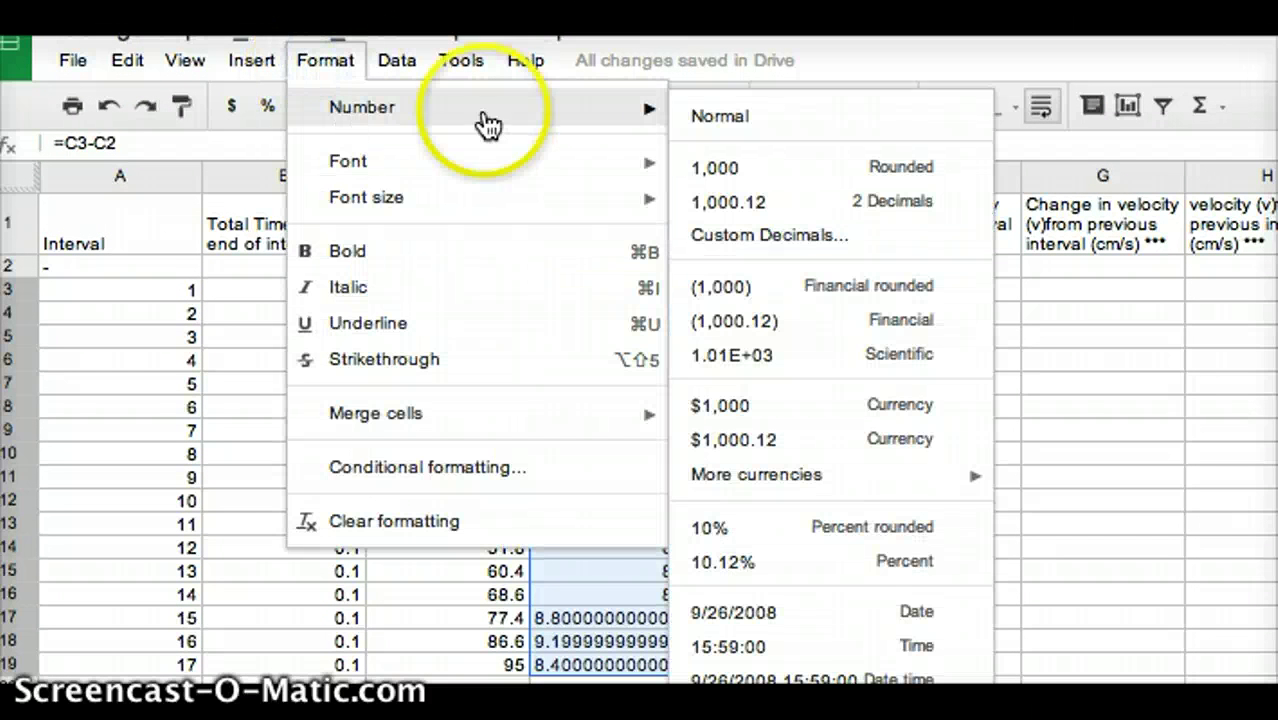
left_click(840, 68)
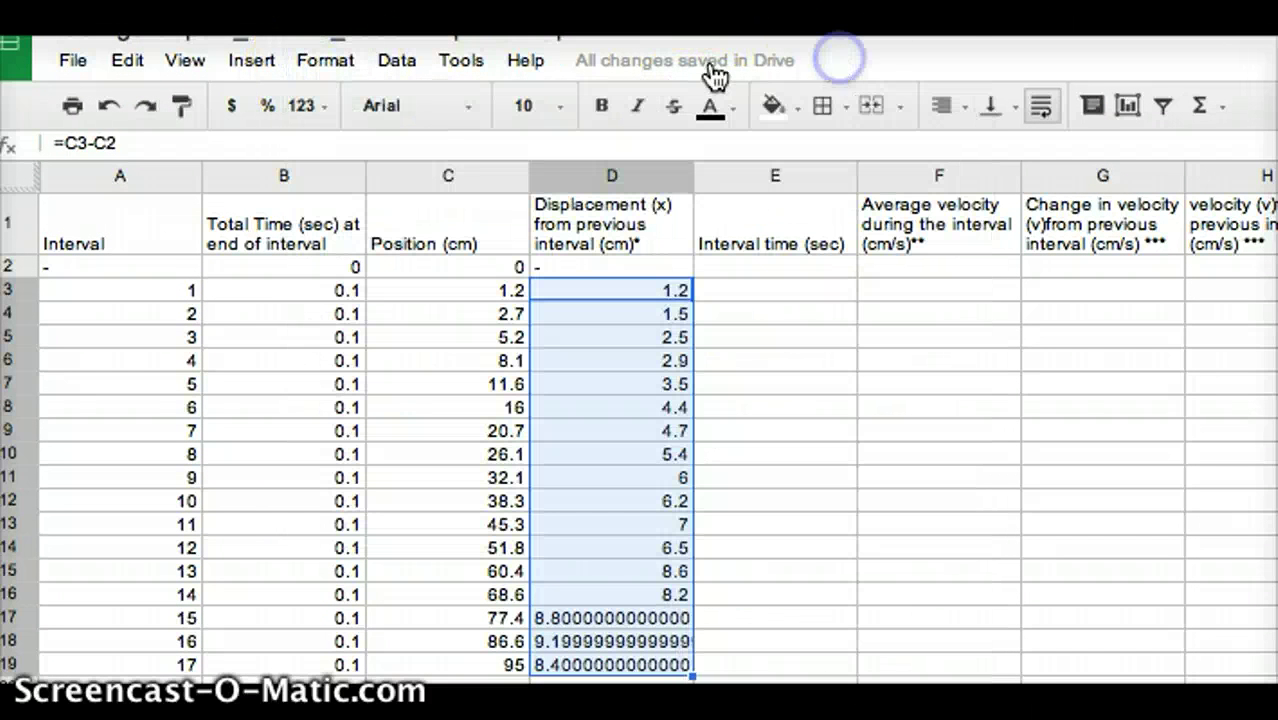
left_click(302, 105)
left_click(415, 239)
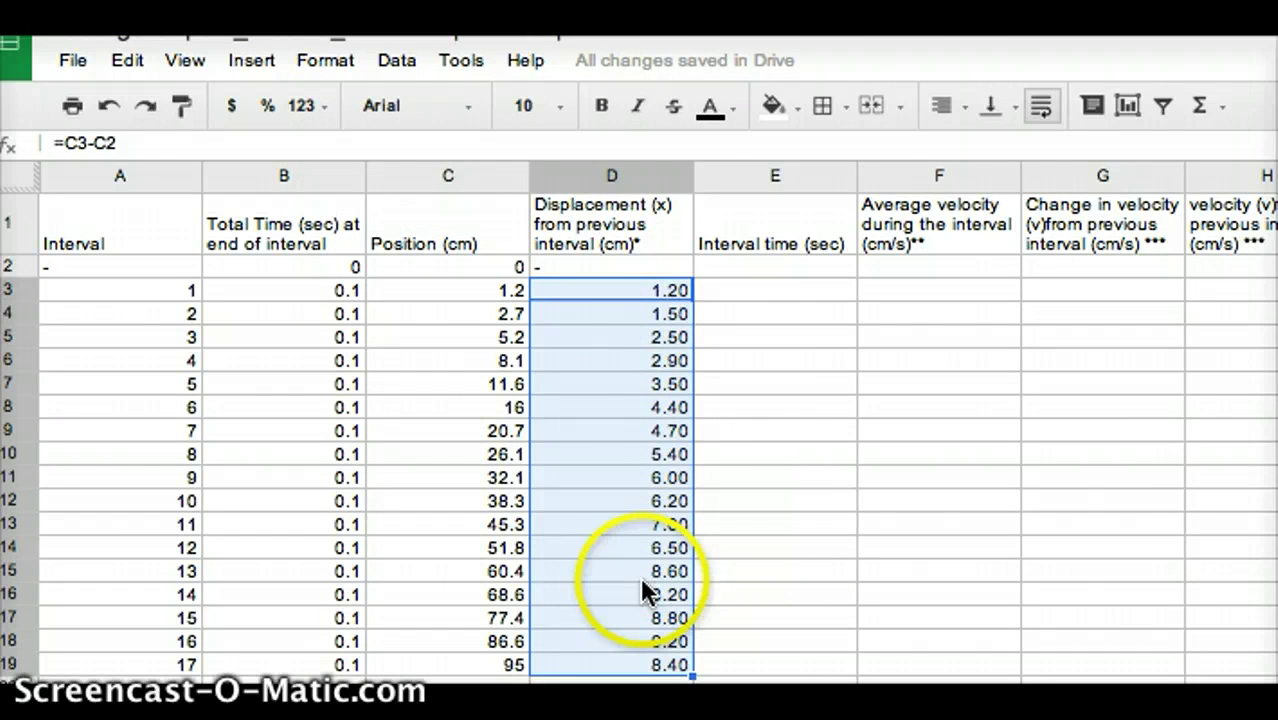
Step: Enter 0 as the starting interval time, then fill 0.1 from E3 down to E19
left_click(777, 262)
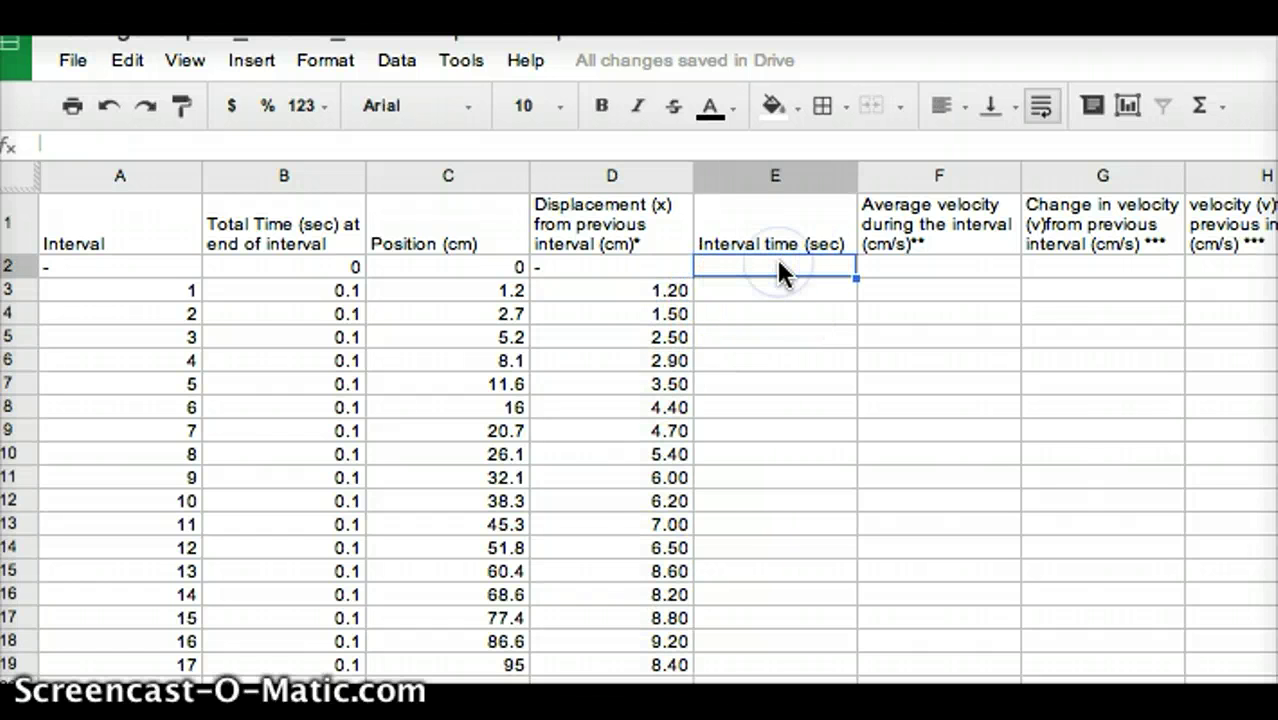
type("0")
key("Return")
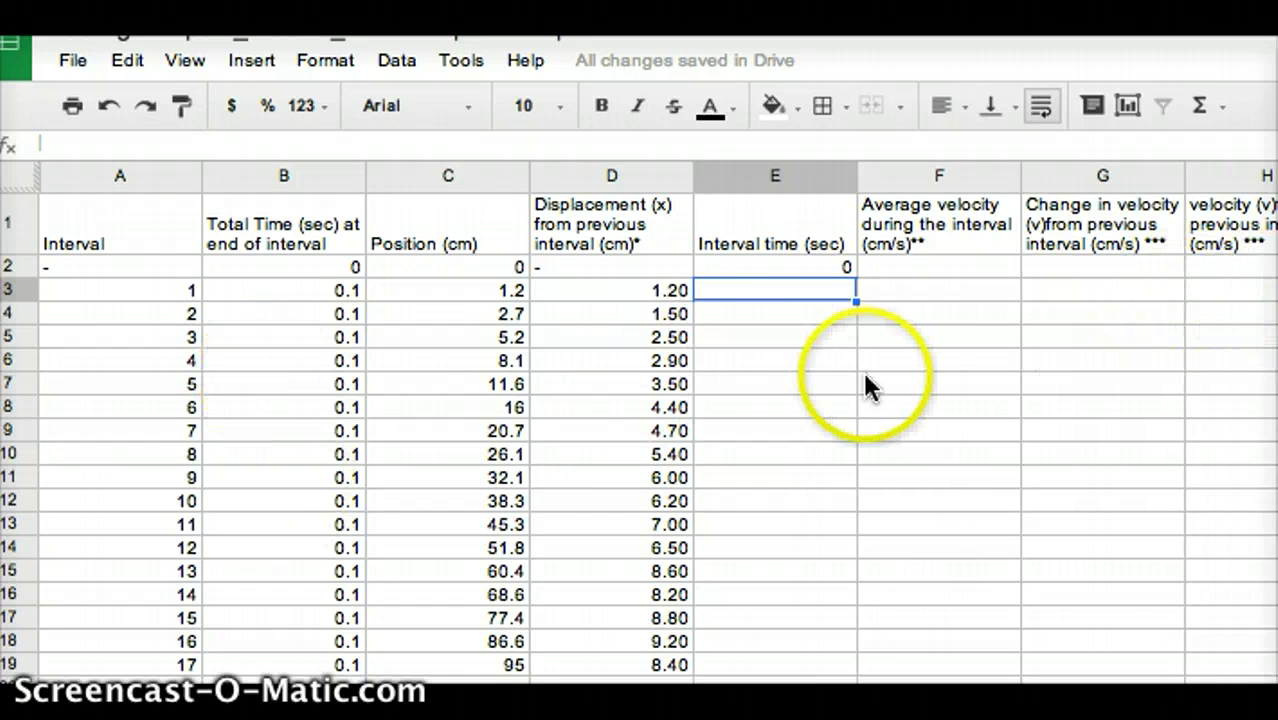
type("0.1")
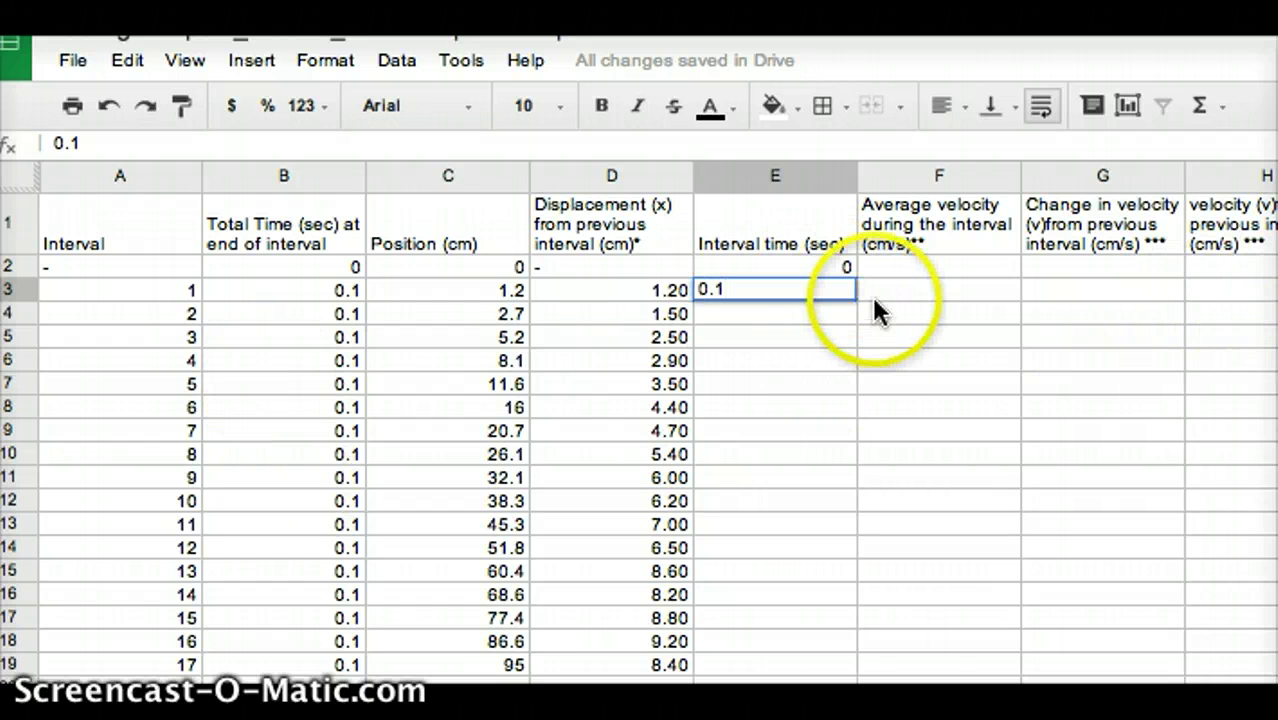
key("Return")
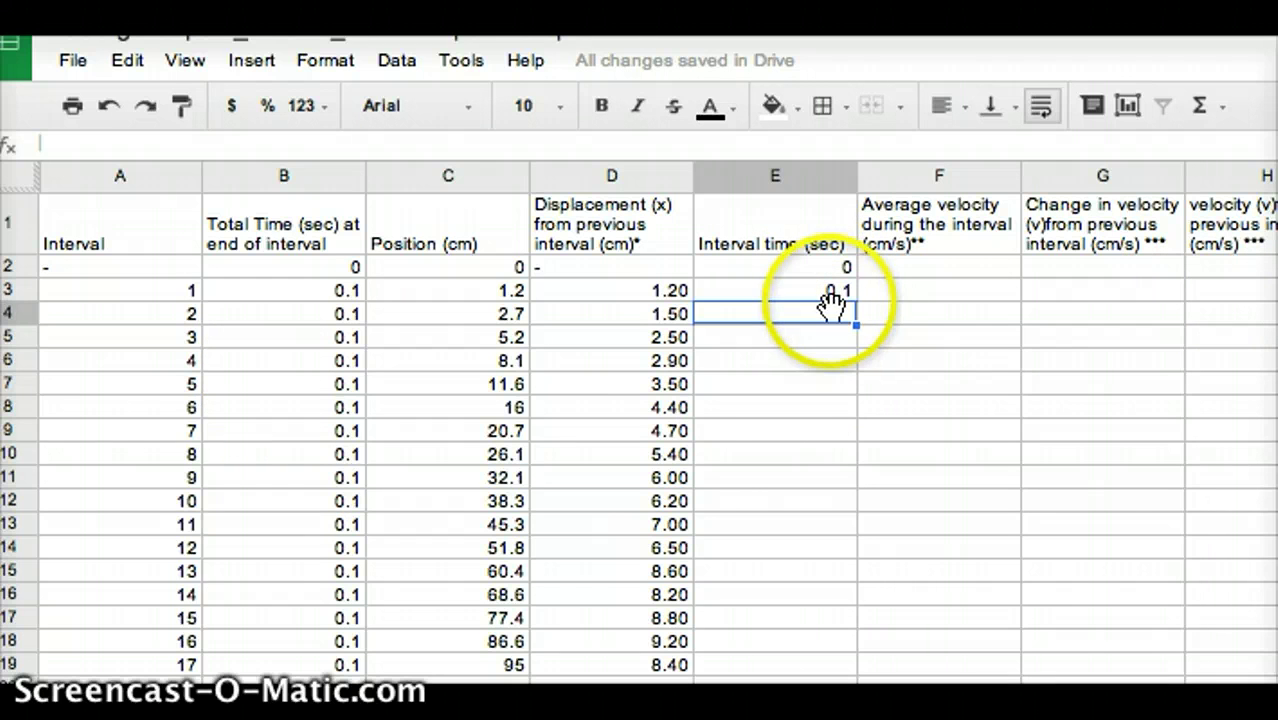
left_click(827, 291)
left_click_drag(856, 301, 845, 672)
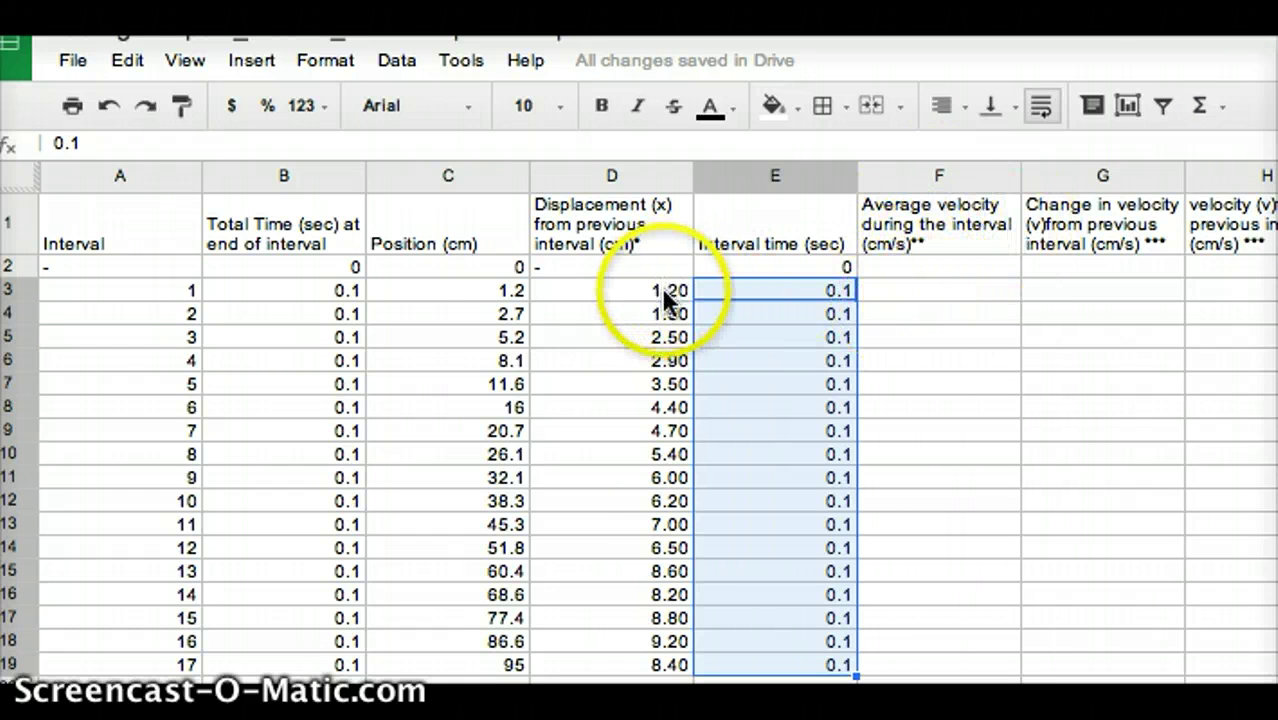
Step: Enter 0 as the starting velocity in F2 and the formula =D3/E3 in F3
left_click(977, 266)
type("0")
key("Return")
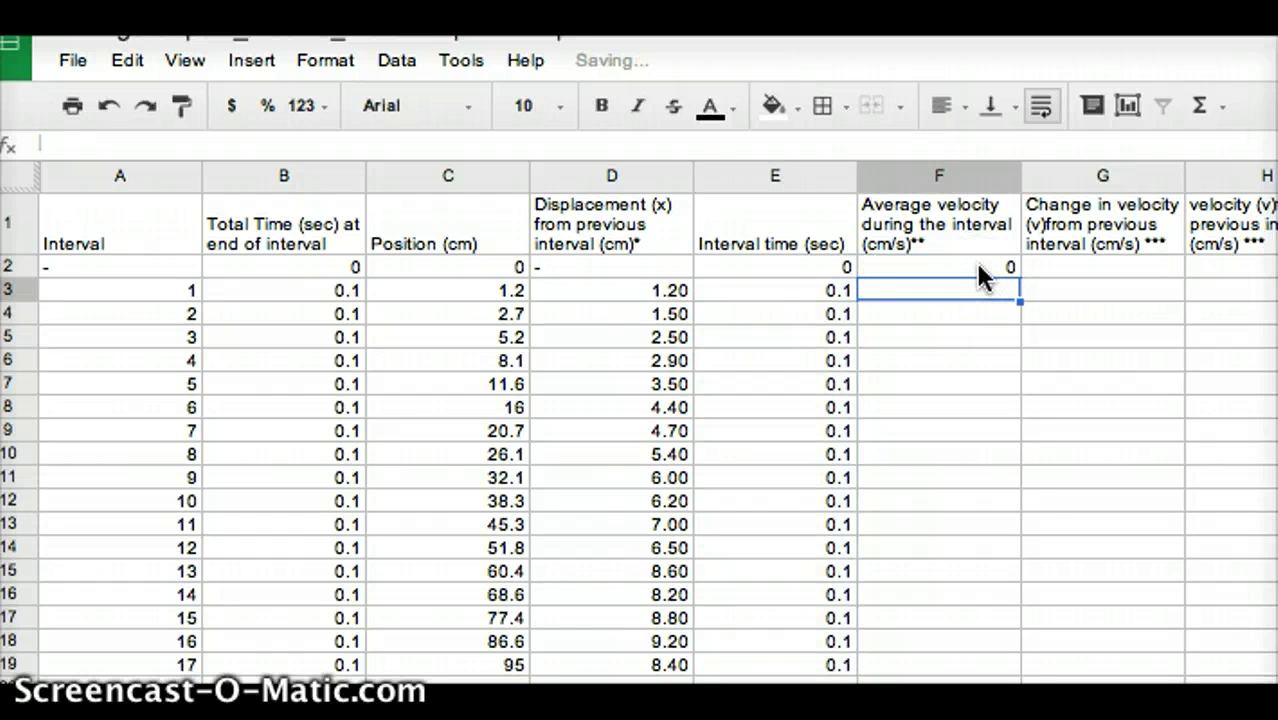
left_click(662, 289)
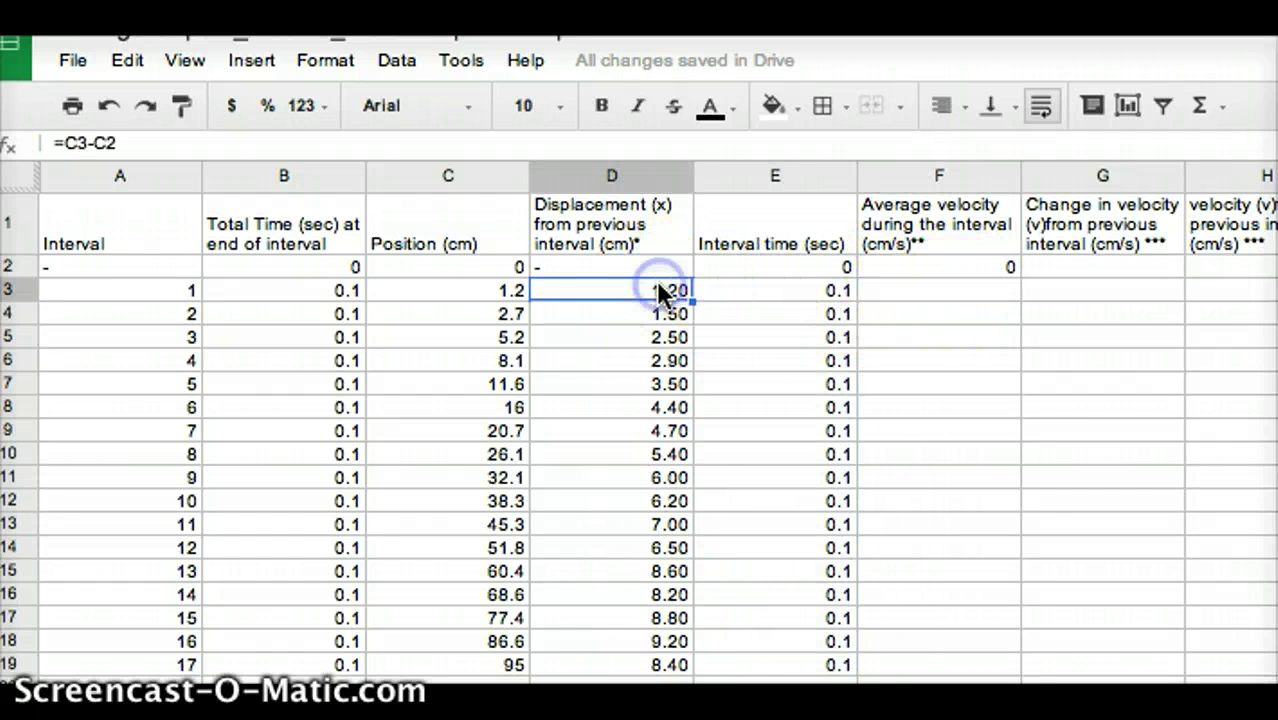
left_click(841, 288)
left_click(897, 297)
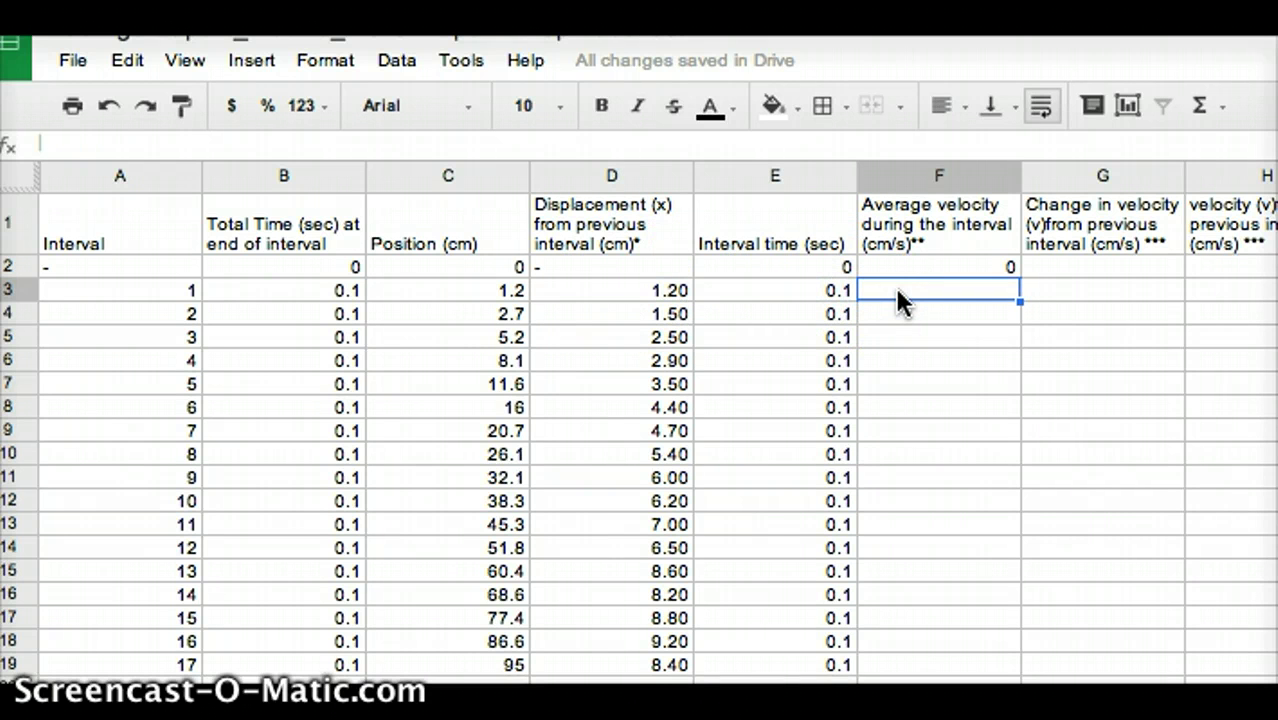
type("=")
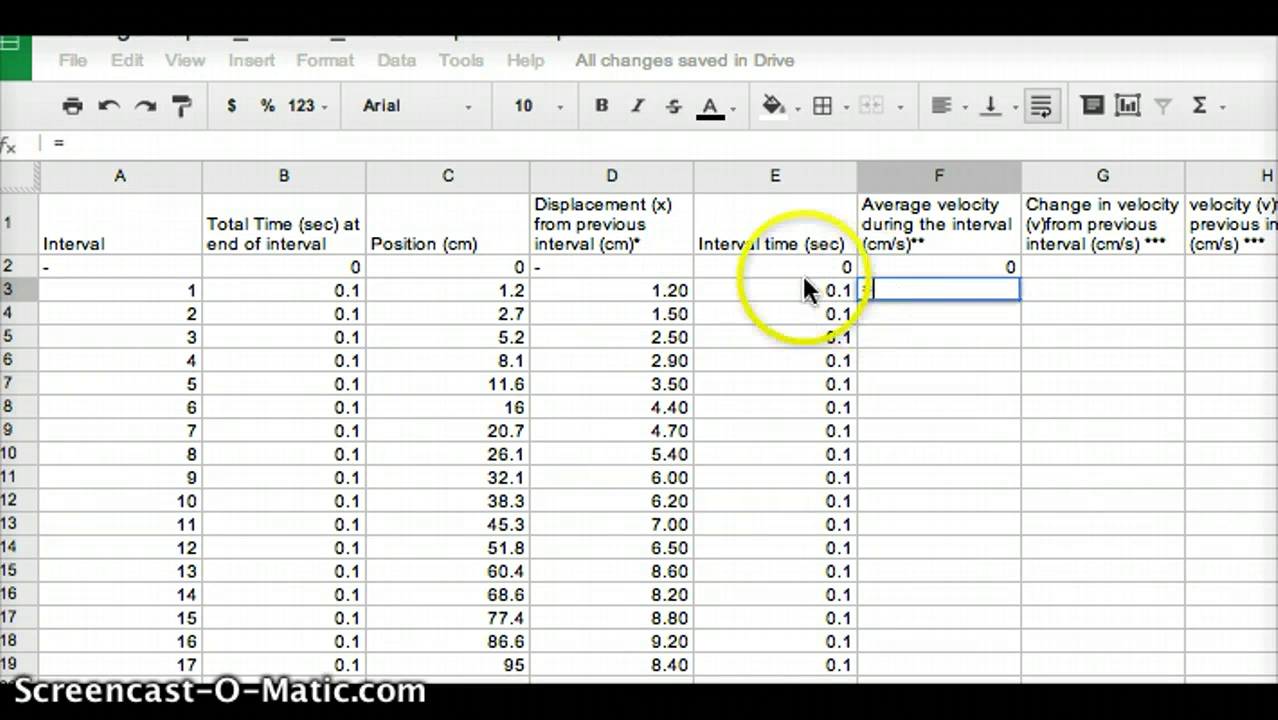
left_click(668, 298)
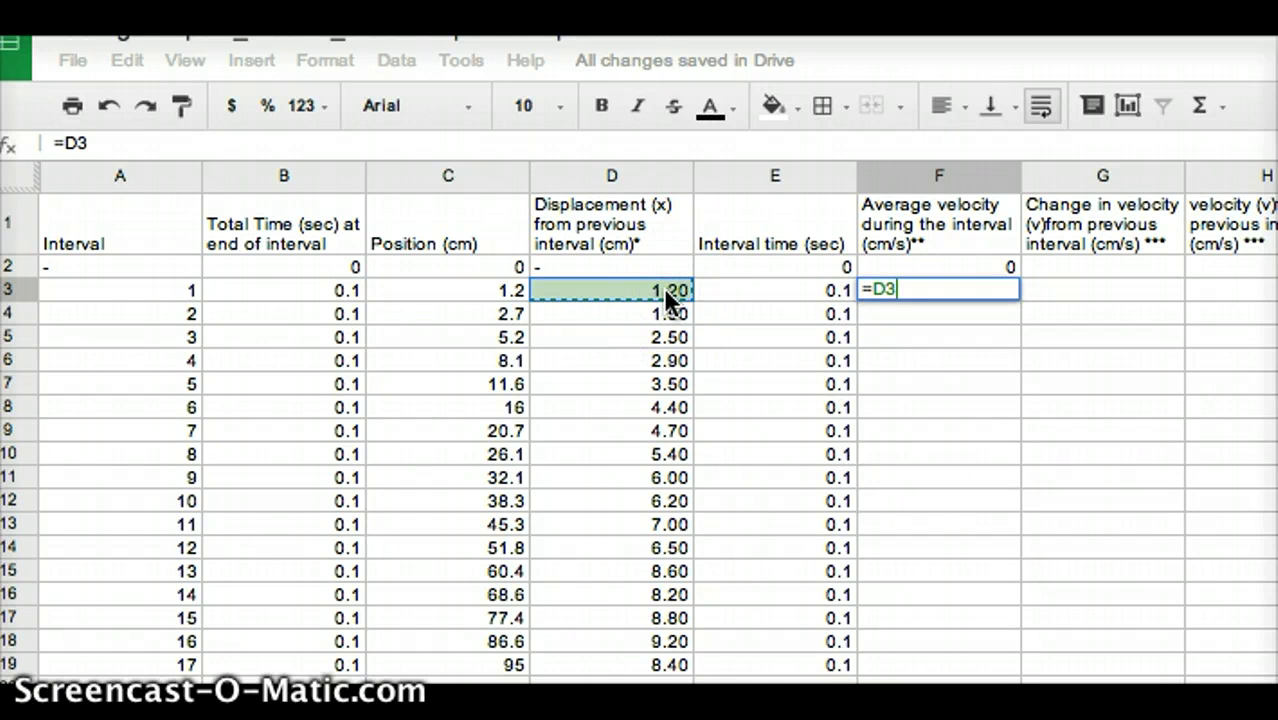
type("/")
left_click(814, 283)
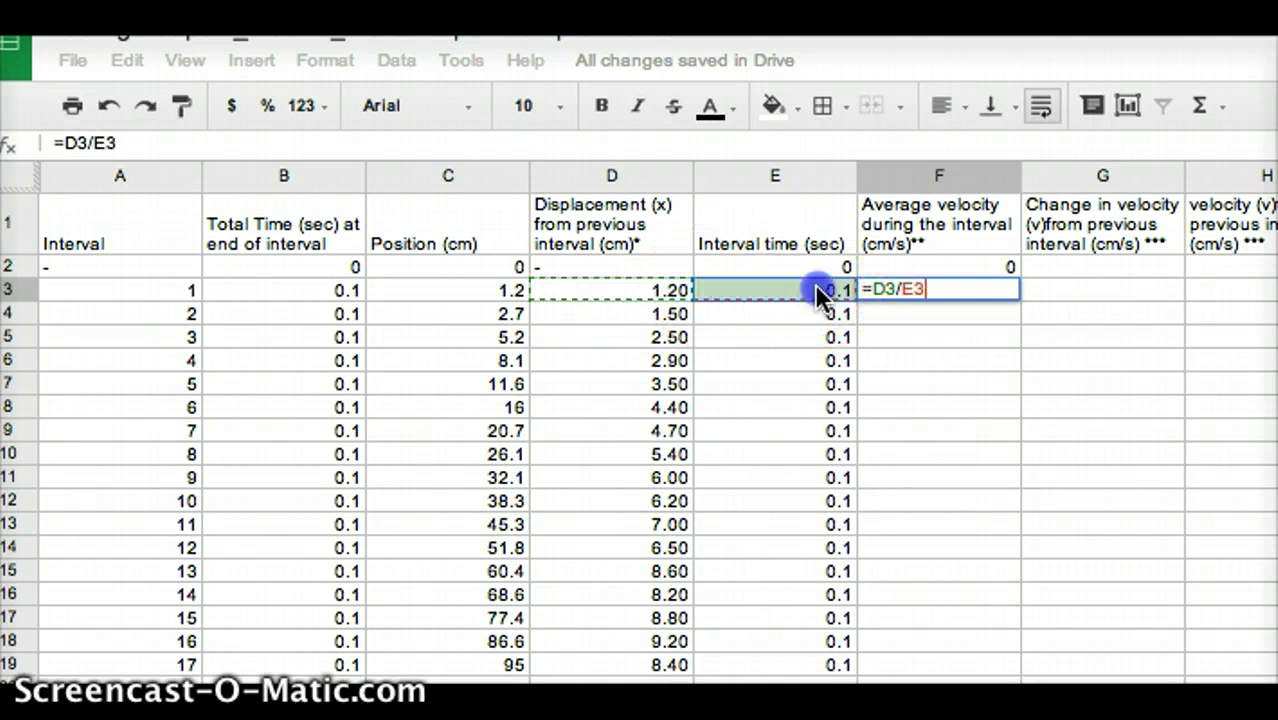
key("Return")
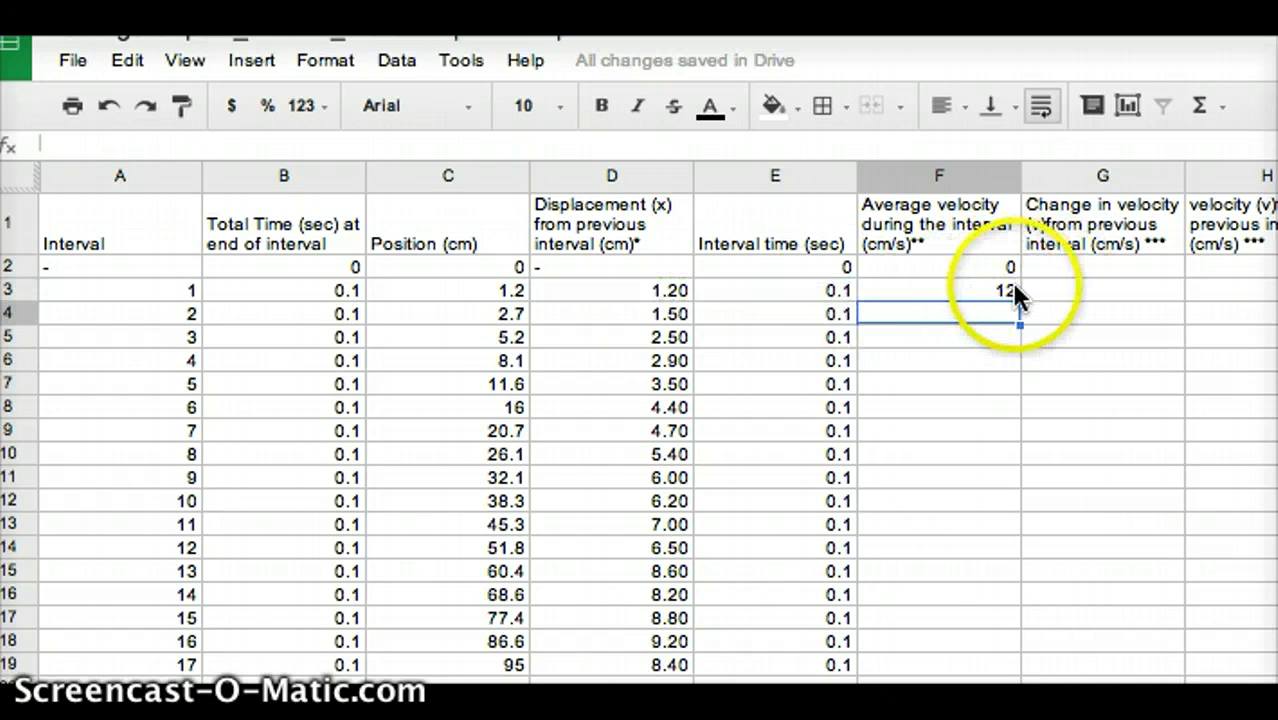
Step: Fill =D3/E3 down to F19 and format velocities to two decimals (12.00–84.00)
left_click(1013, 292)
left_click_drag(1022, 300, 988, 672)
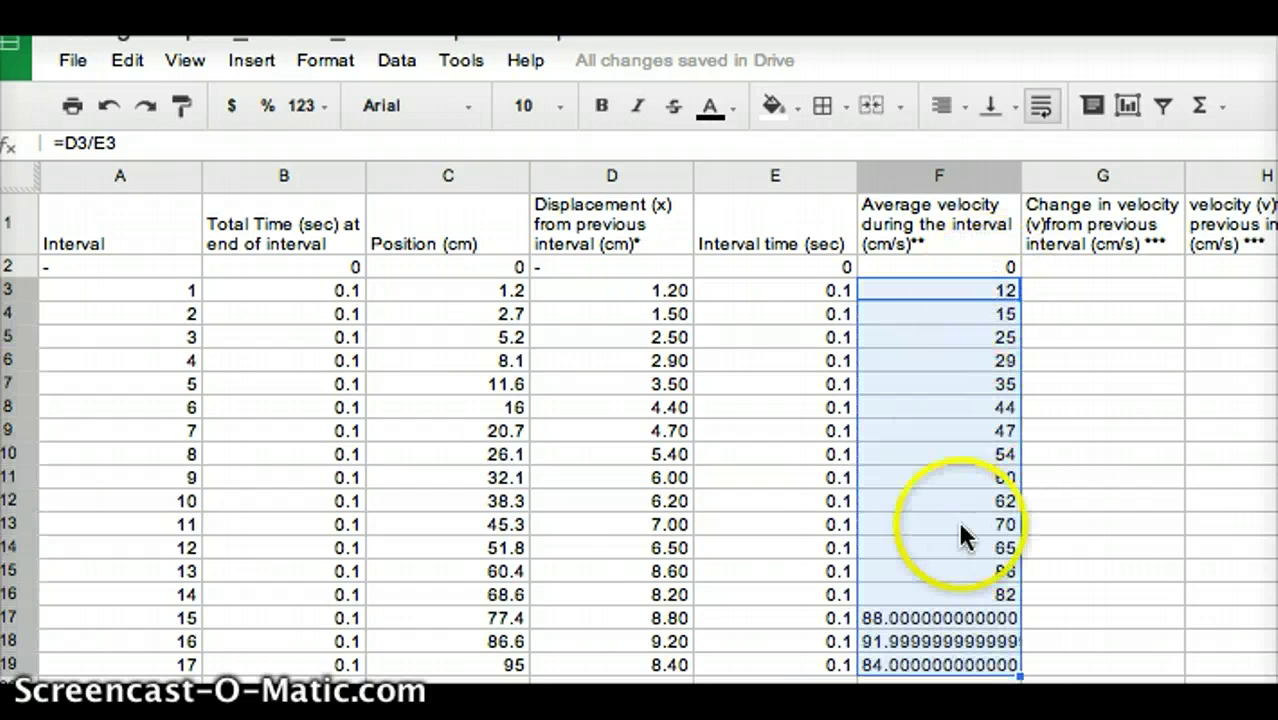
left_click(313, 105)
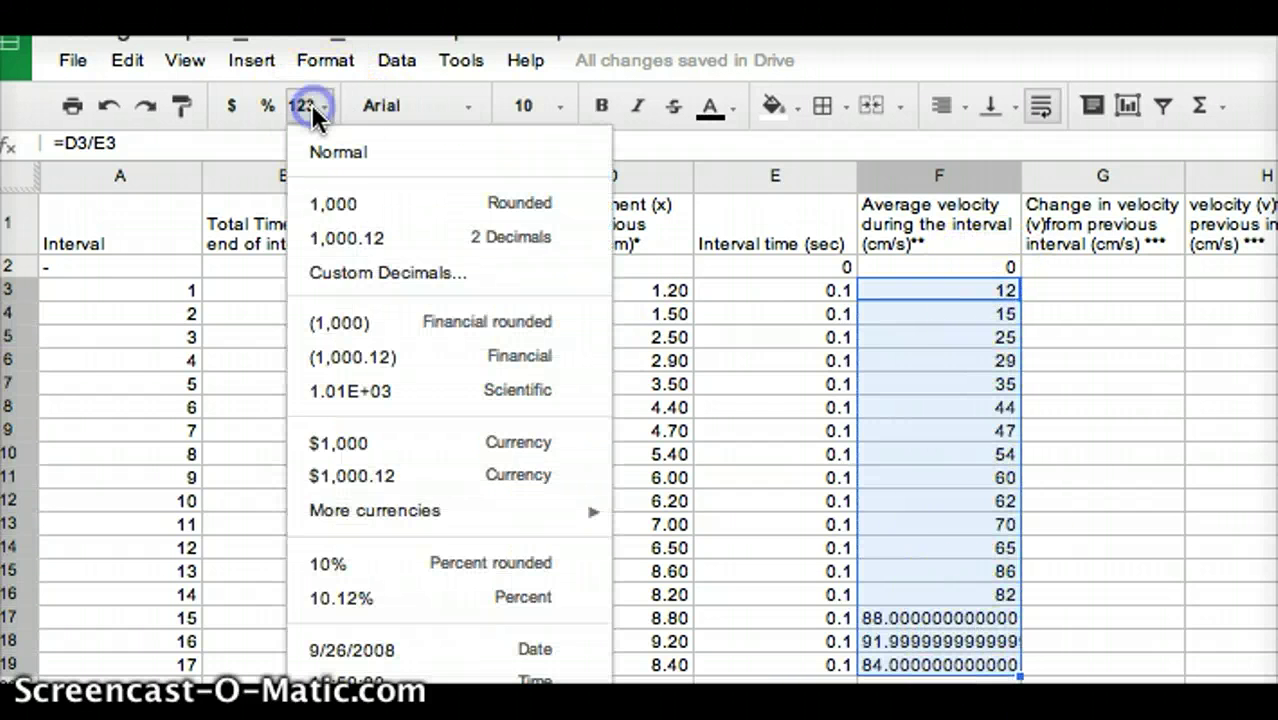
left_click(350, 161)
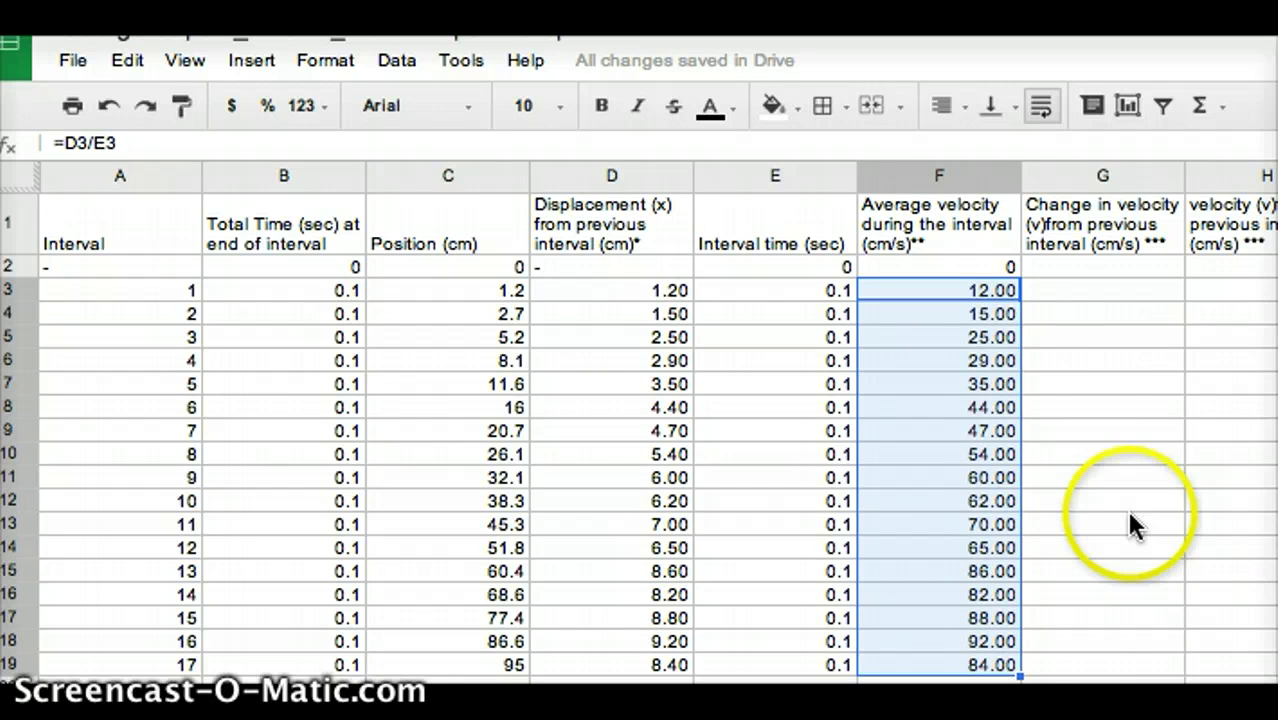
left_click(1088, 267)
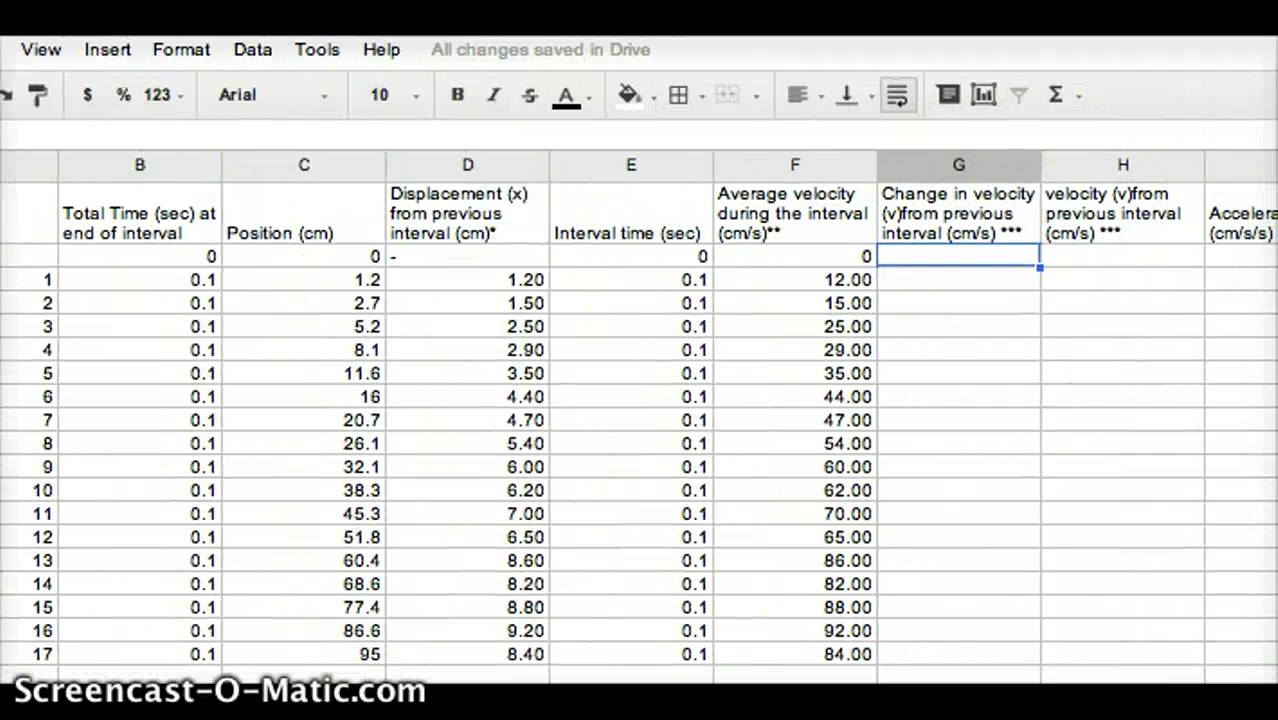
Step: Enter 0 in G2 and the change-in-velocity formula =F3-F2 in G3
left_click(942, 282)
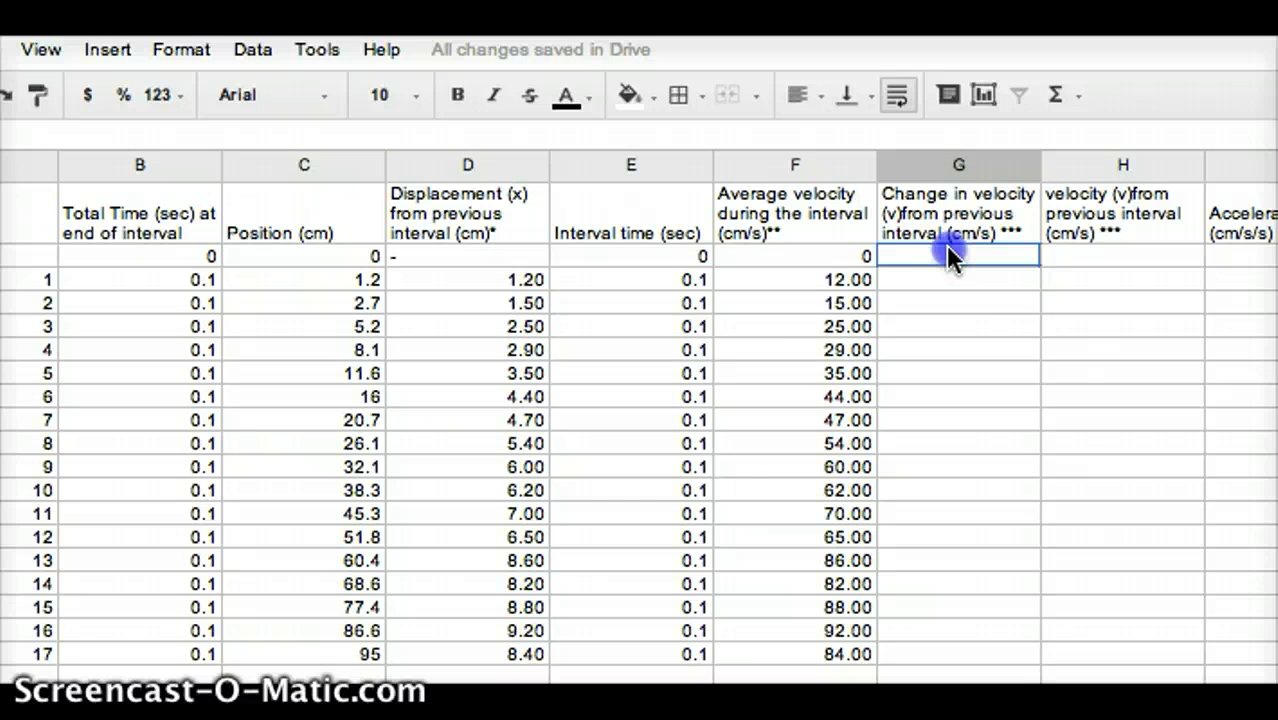
type("0")
key("Return")
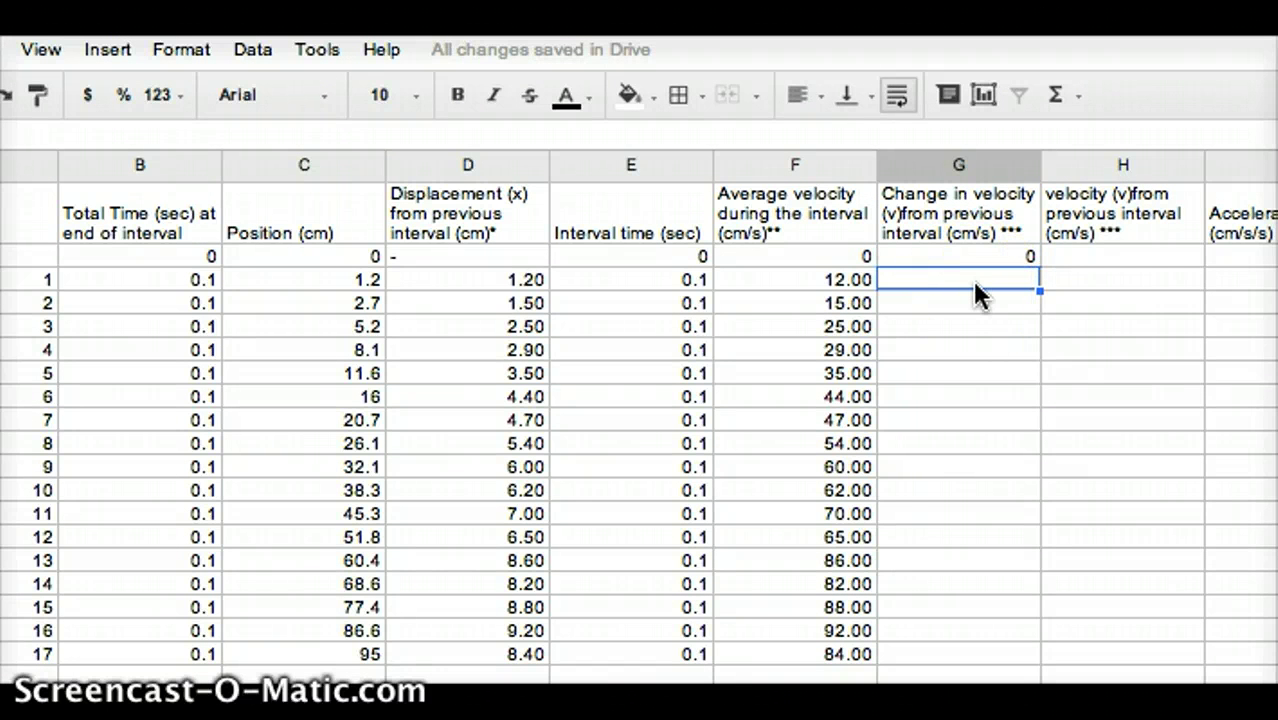
type("=")
left_click(850, 278)
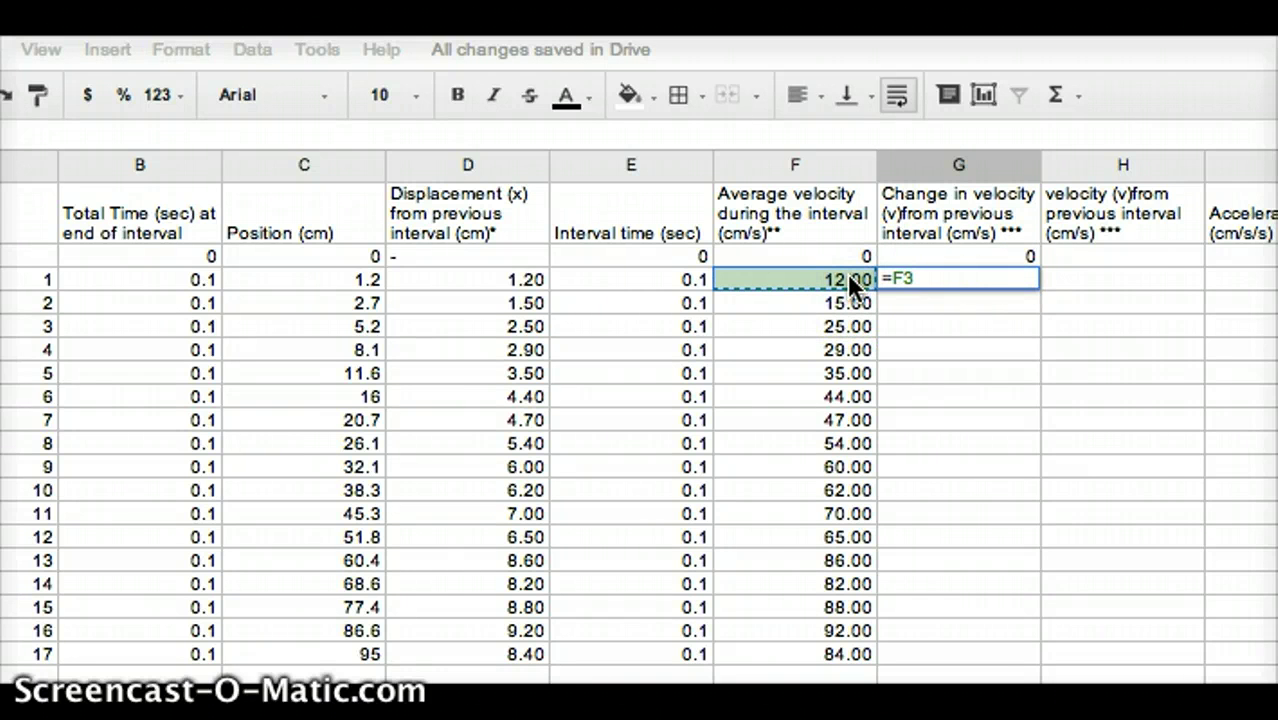
type("-")
left_click(842, 254)
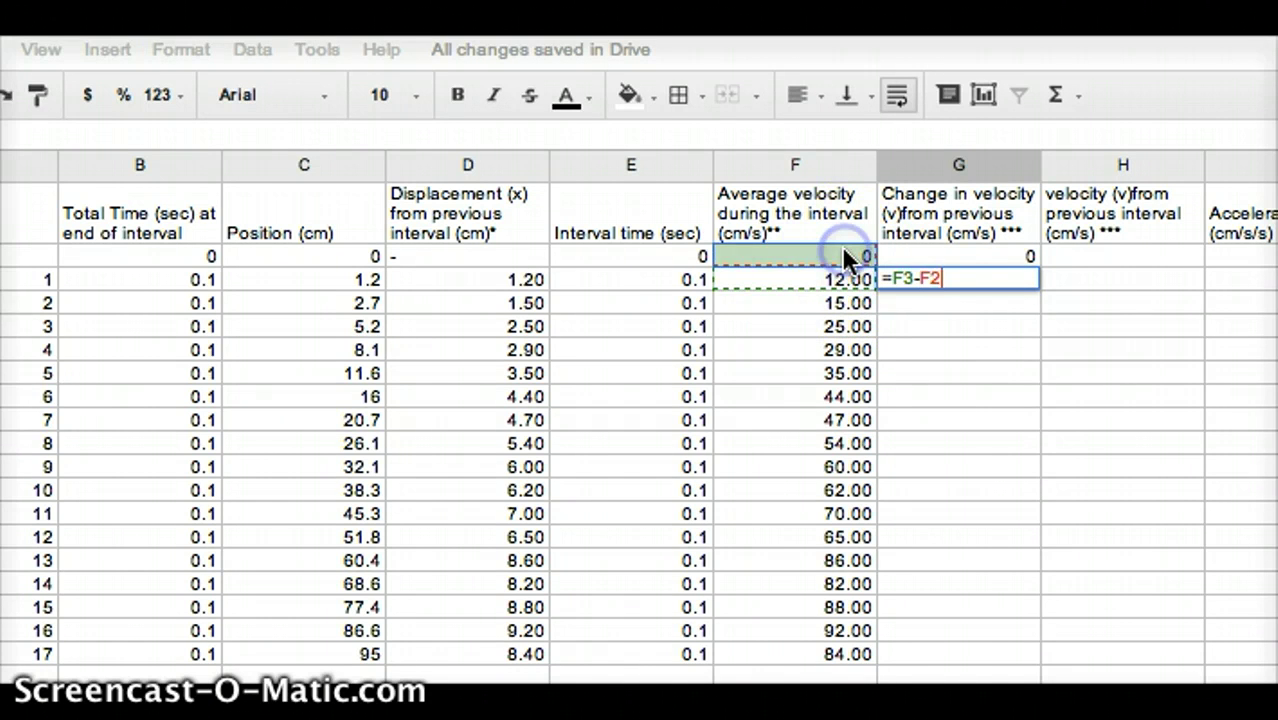
left_click(971, 302)
Step: Fill =F3-F2 down to G19 and format the changes to two decimals (12.00 to -8.00)
left_click(1012, 278)
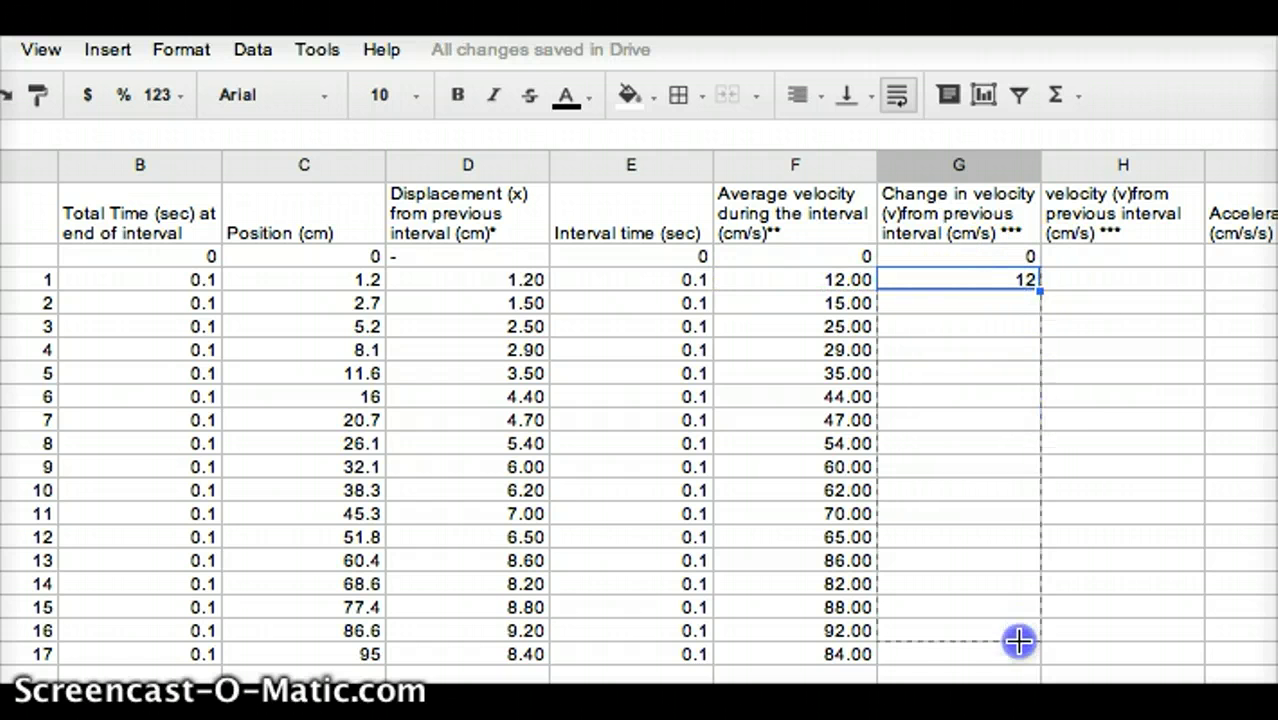
left_click_drag(1013, 647, 1013, 650)
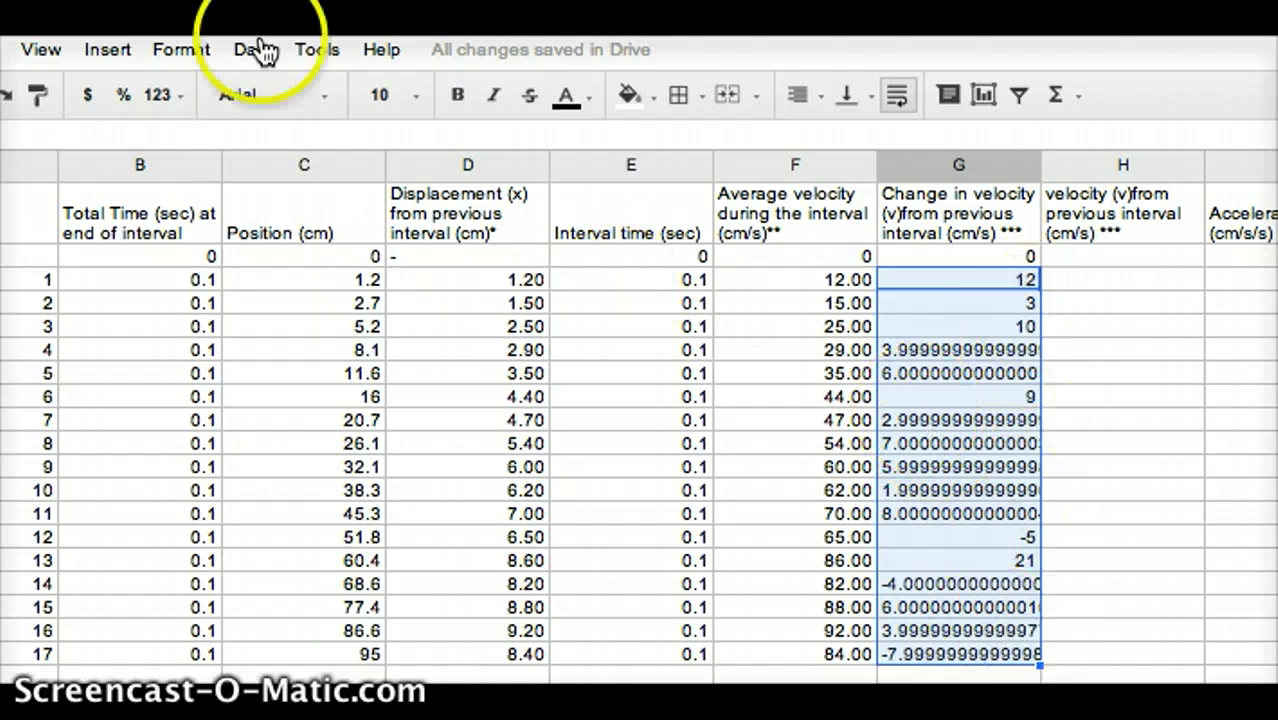
left_click(157, 94)
left_click(207, 244)
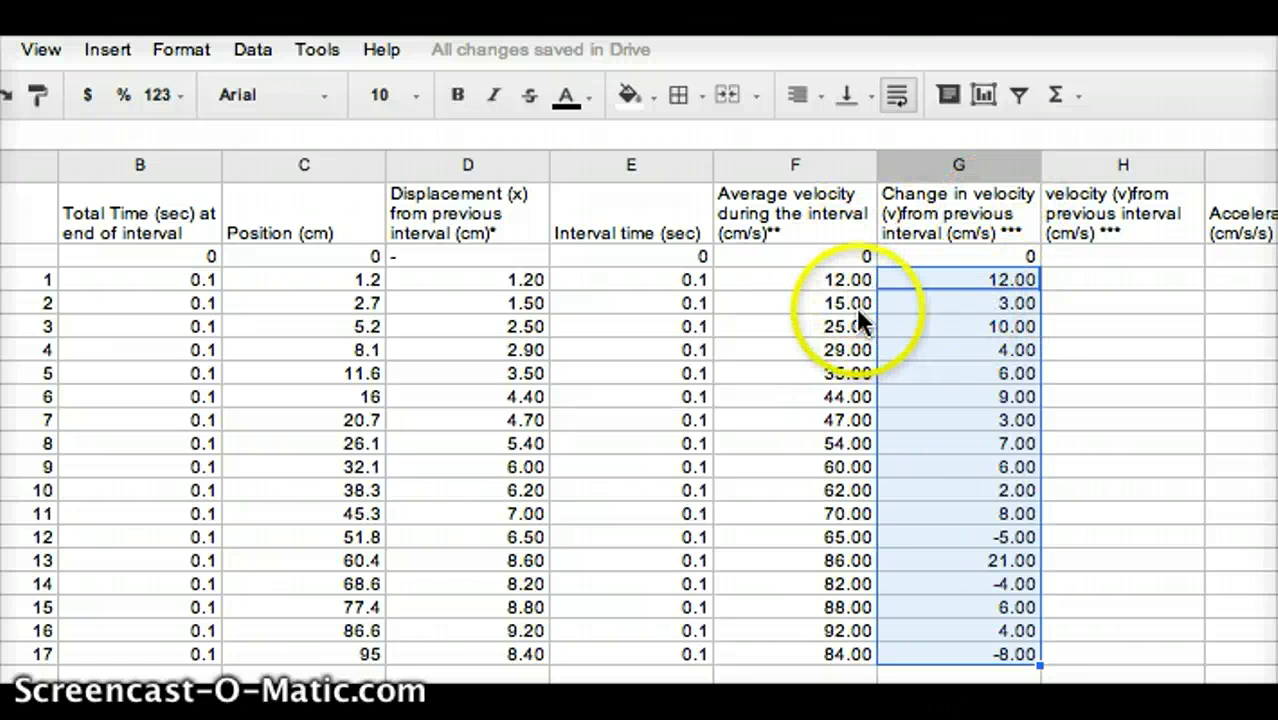
left_click(957, 301)
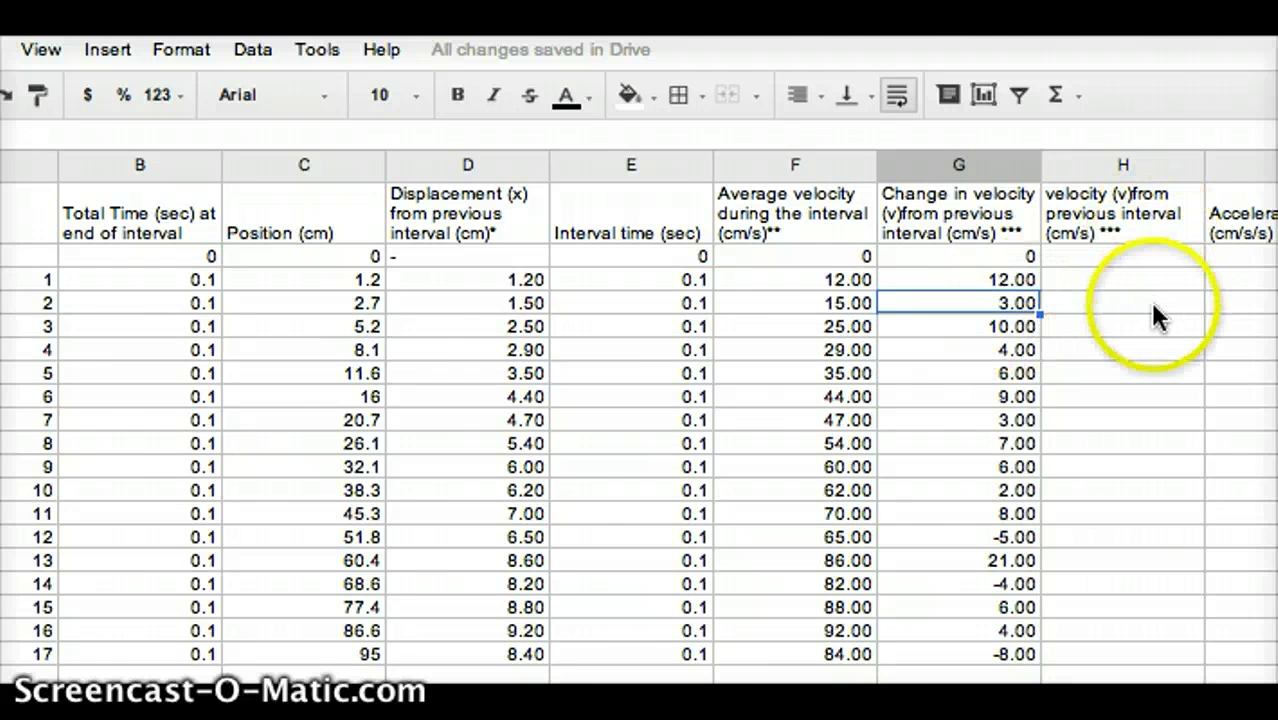
Step: Enter 0 as the starting acceleration in H2 and the formula =G3/E3 in H3
scroll(499, 471, "right", 2)
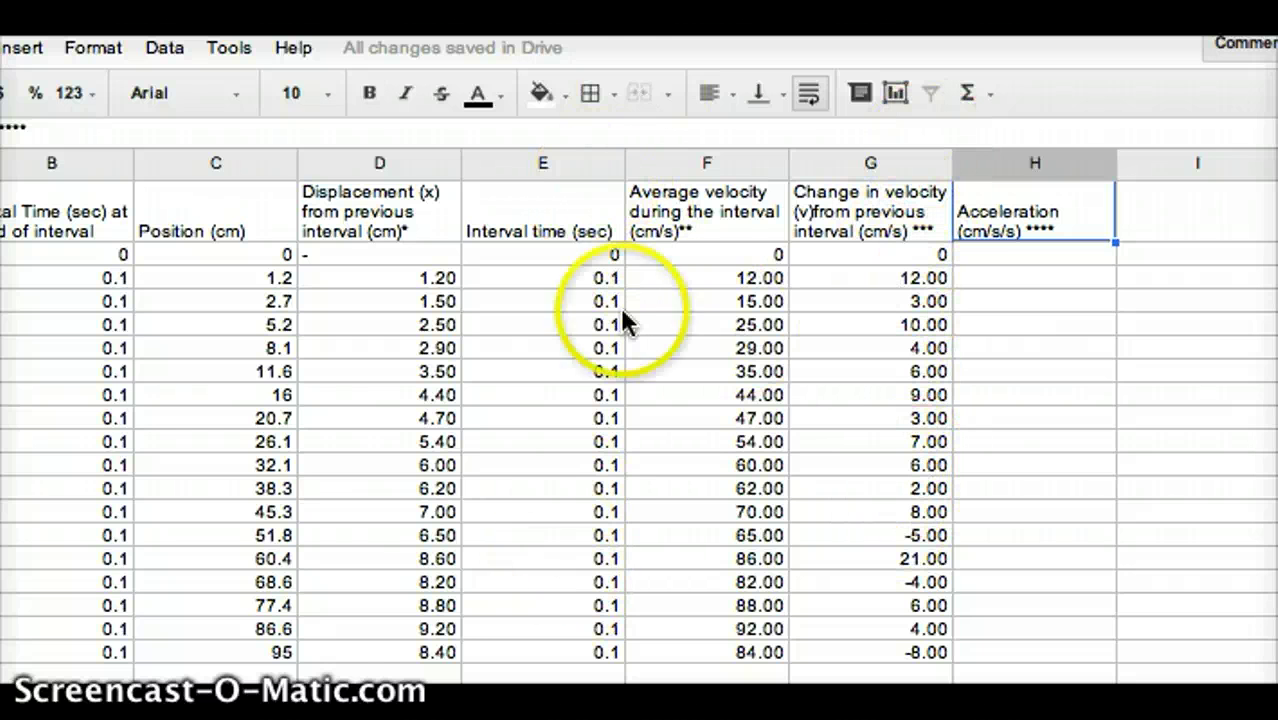
left_click(1020, 264)
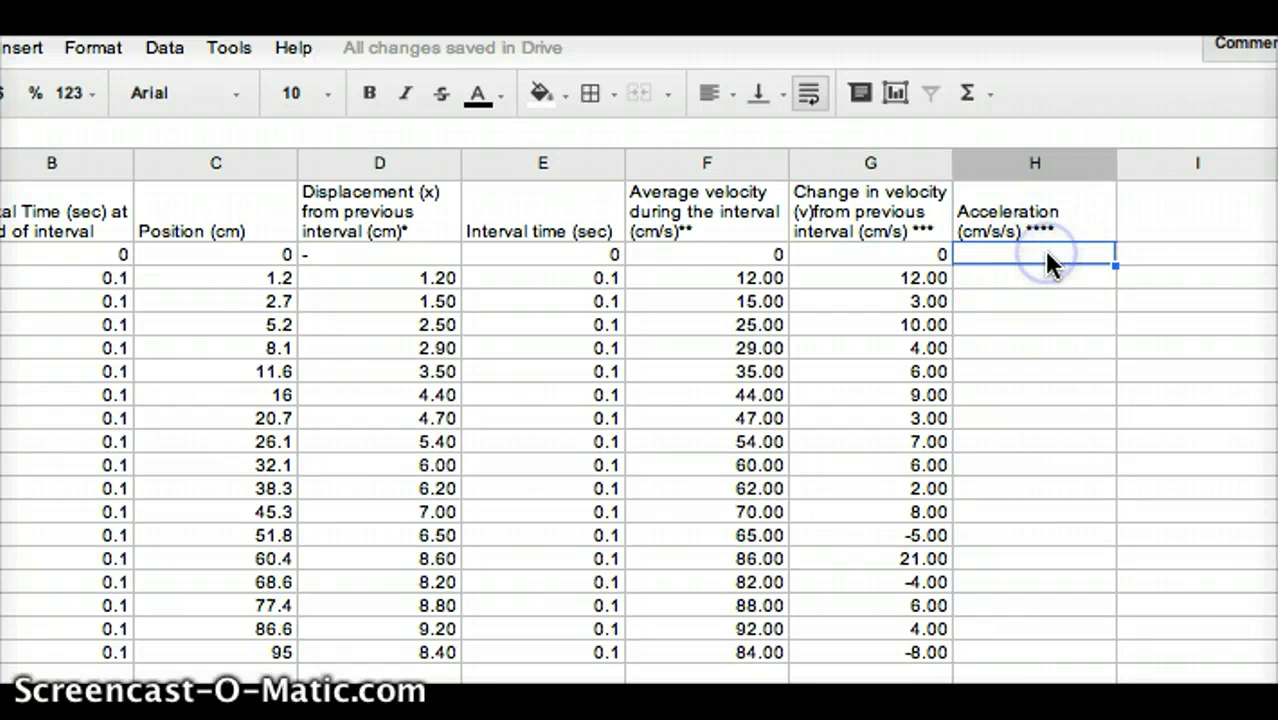
key("Return")
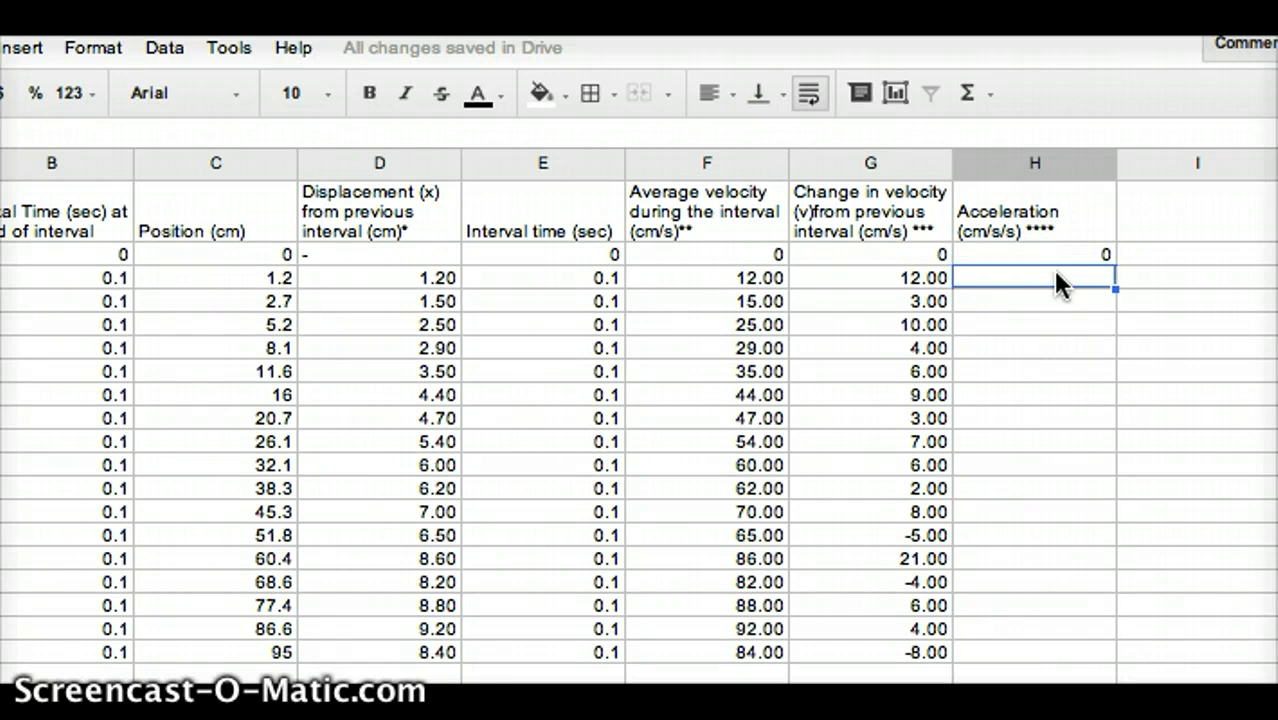
type("=")
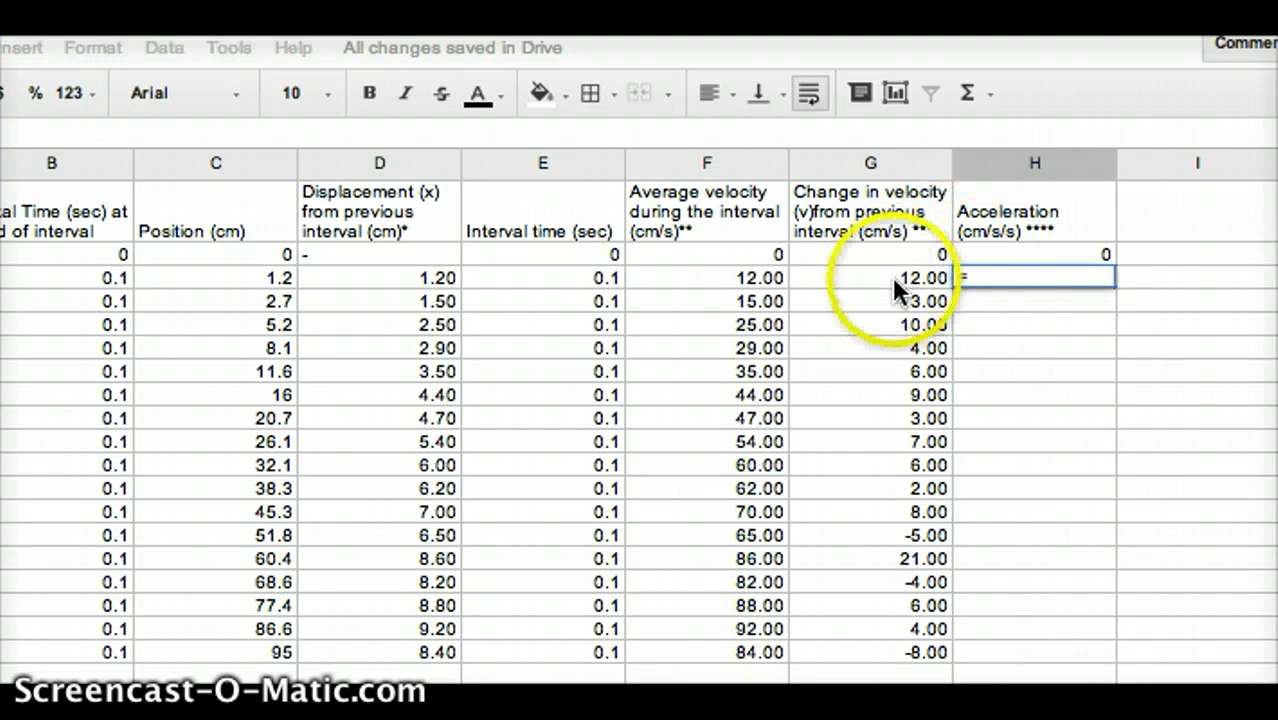
left_click(892, 276)
type("/")
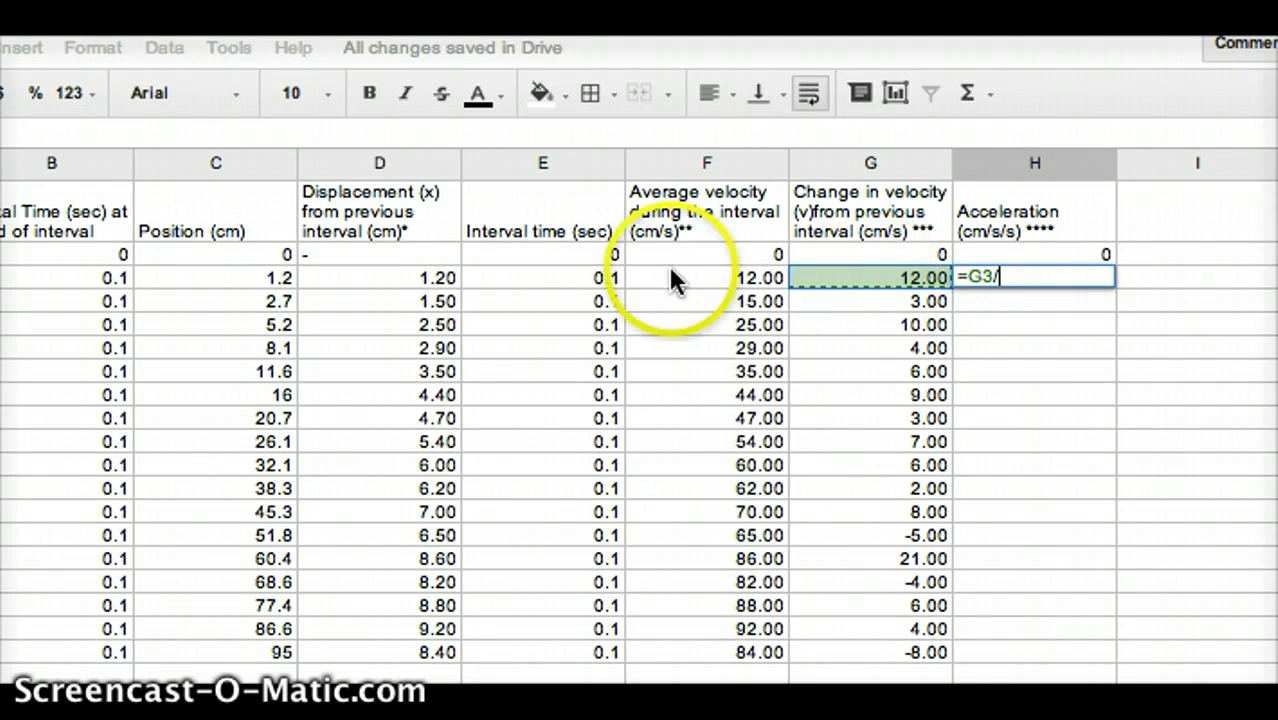
left_click(557, 281)
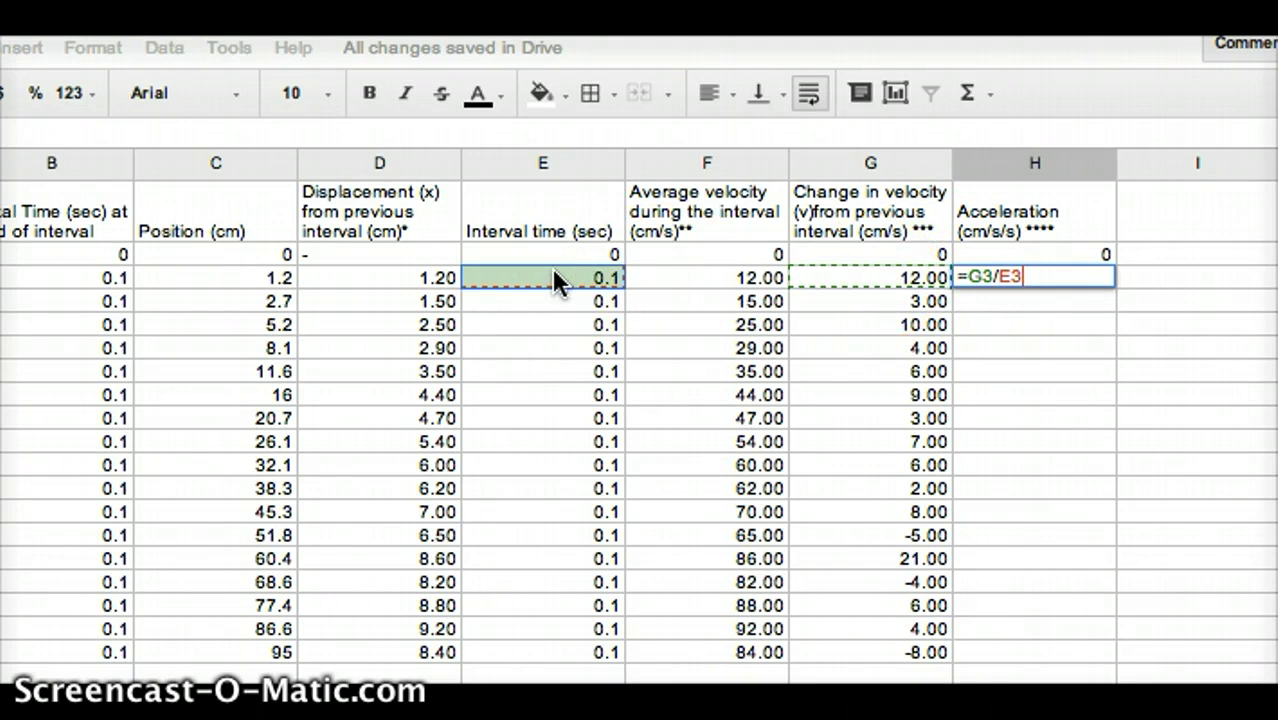
key("Return")
Step: Fill =G3/E3 down to H19 and format accelerations to two decimals (120.00 to -80.00)
left_click(1096, 286)
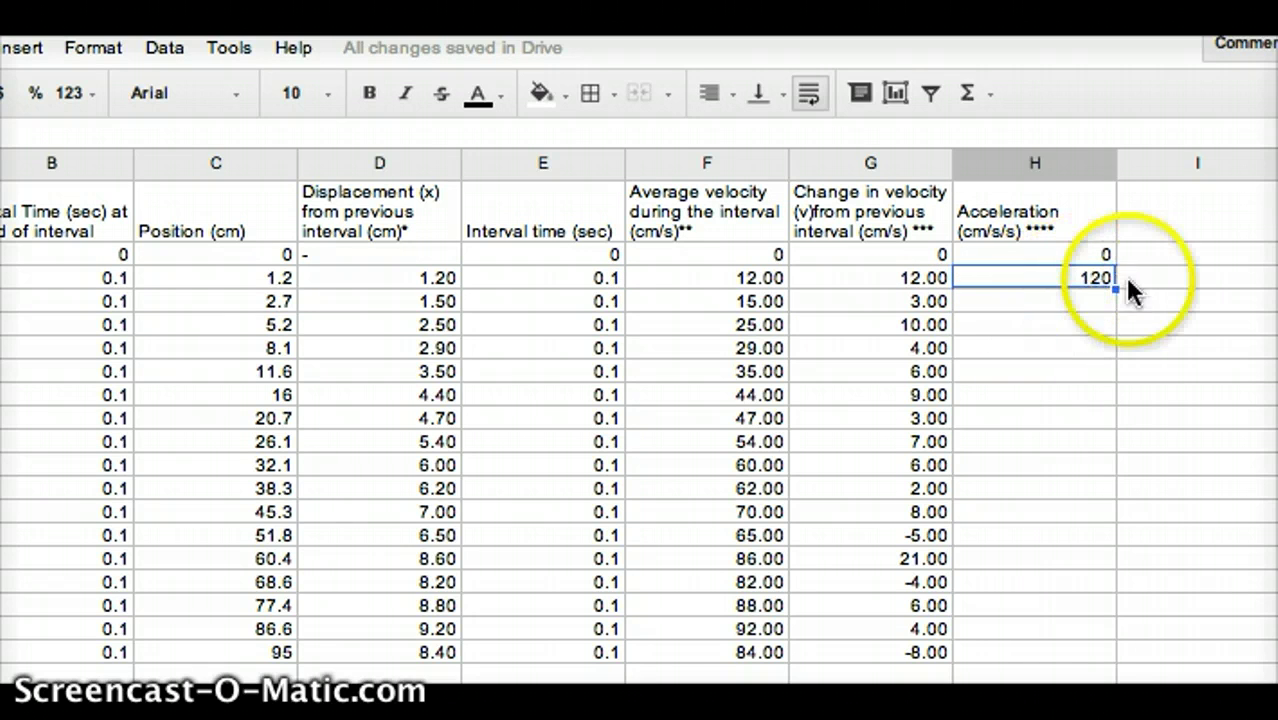
left_click_drag(1117, 289, 1090, 645)
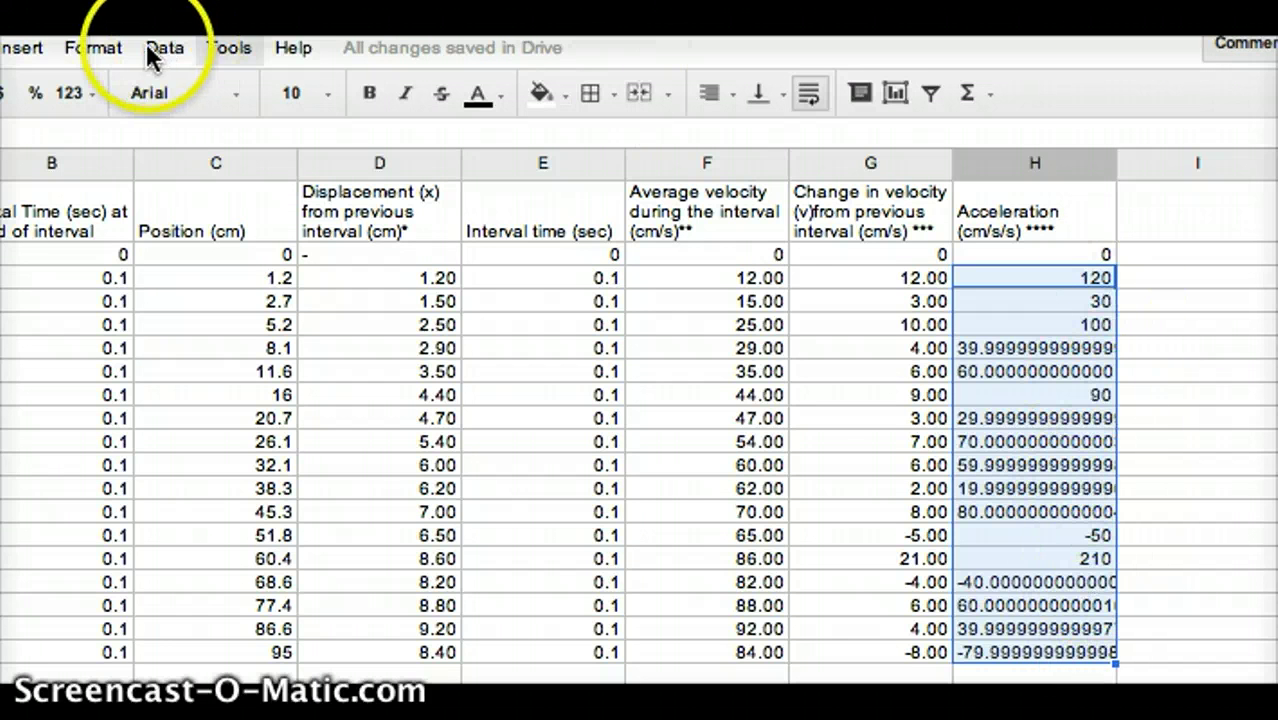
left_click(68, 93)
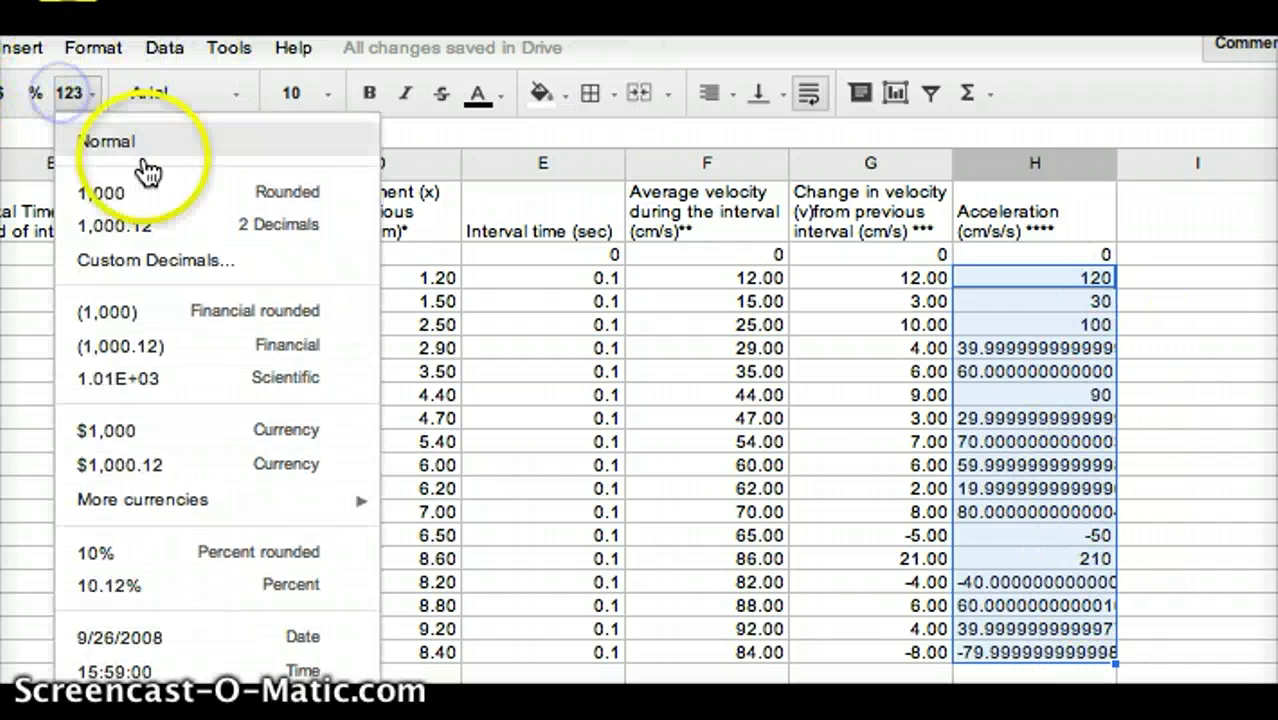
left_click(171, 222)
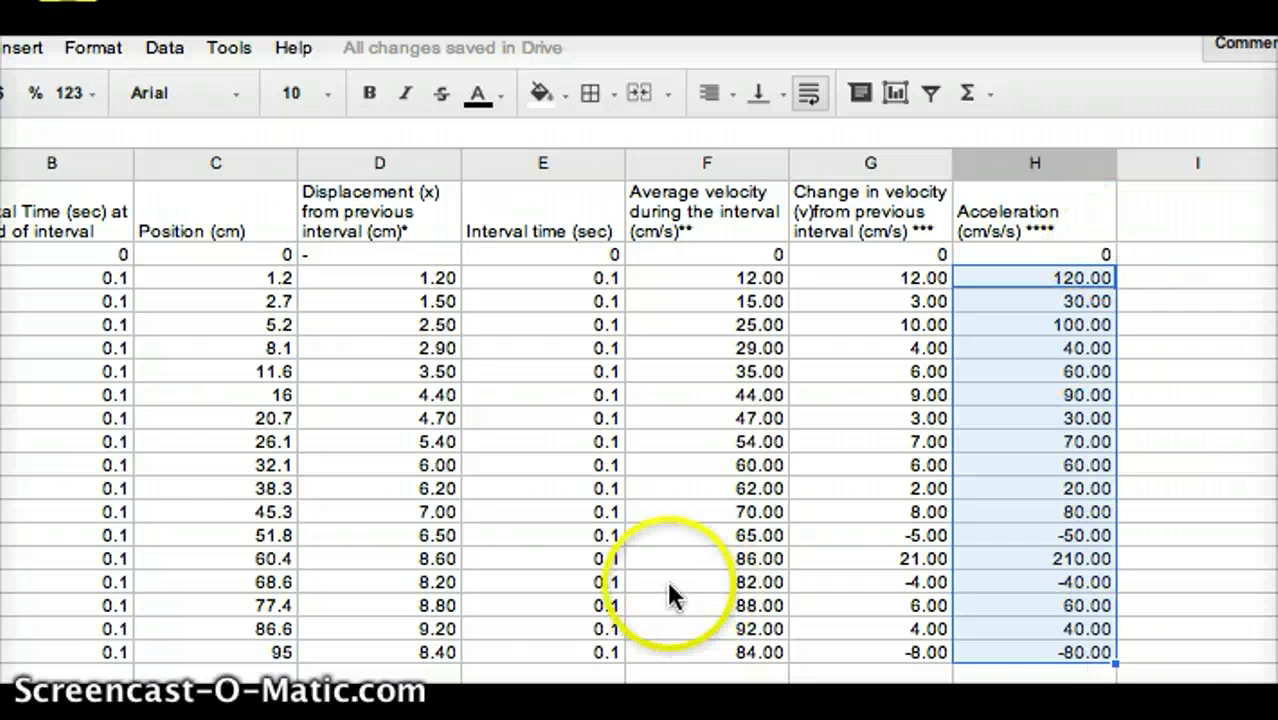